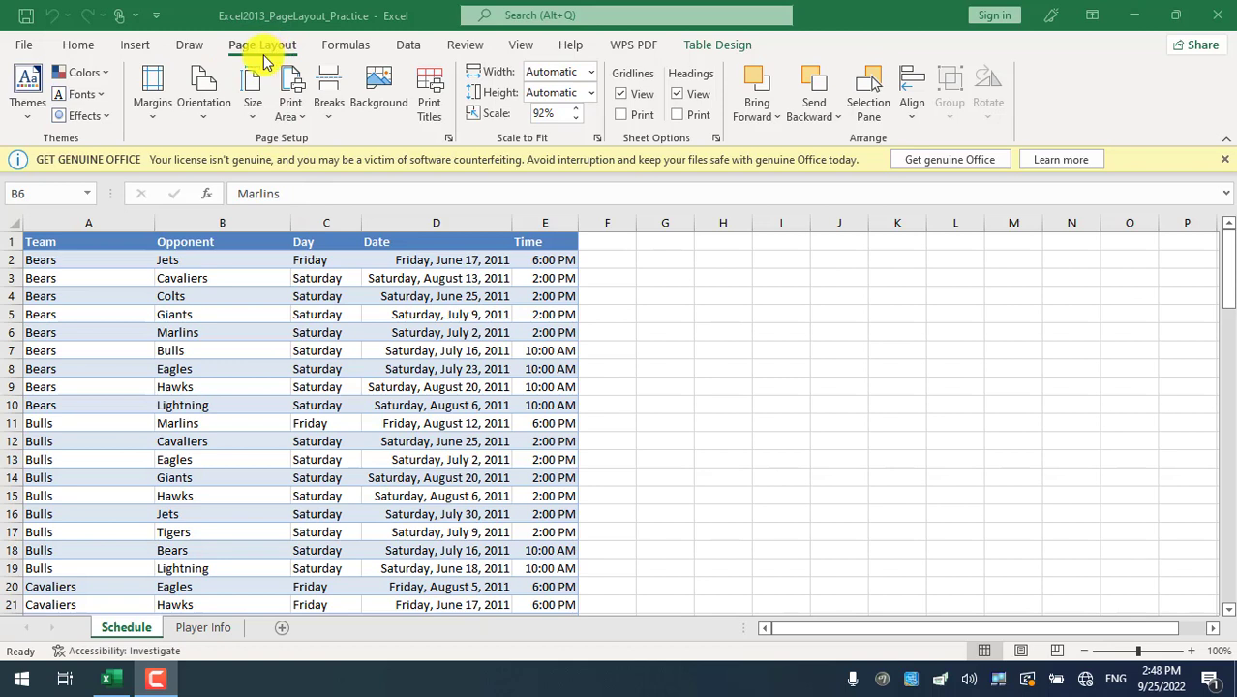
# Step: Select the data rows of the schedule table and zoom the worksheet to 120%
pyautogui.click(268, 57)
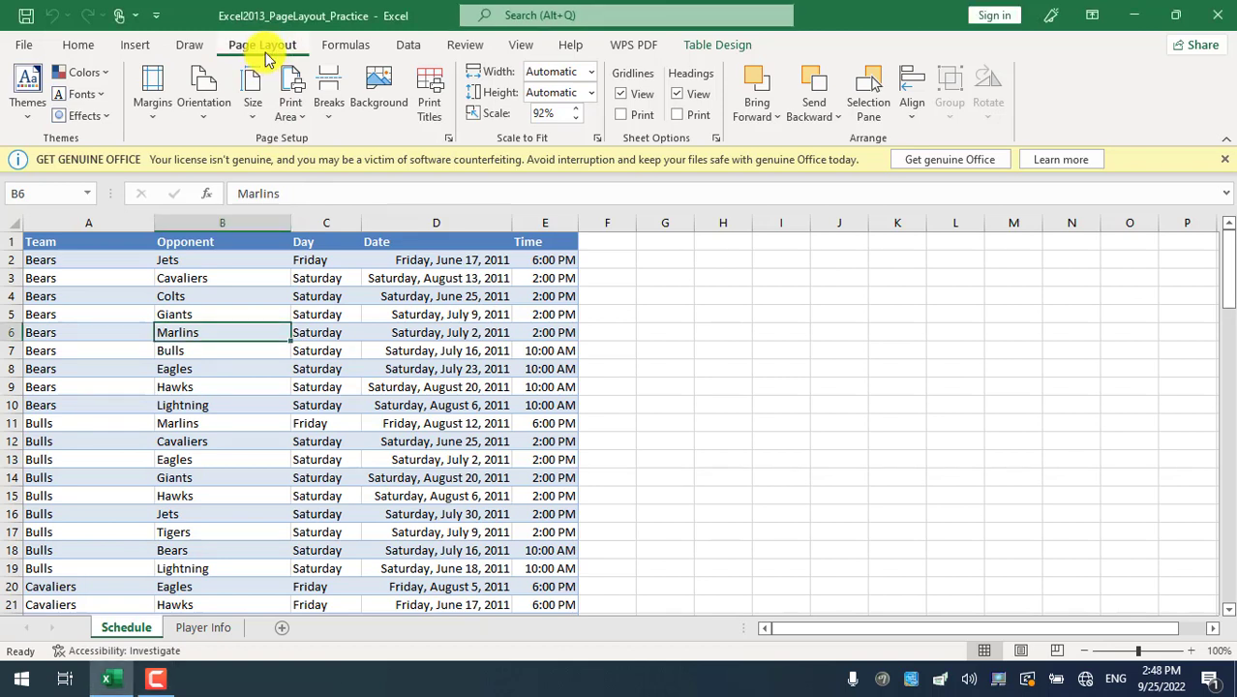
pyautogui.click(35, 242)
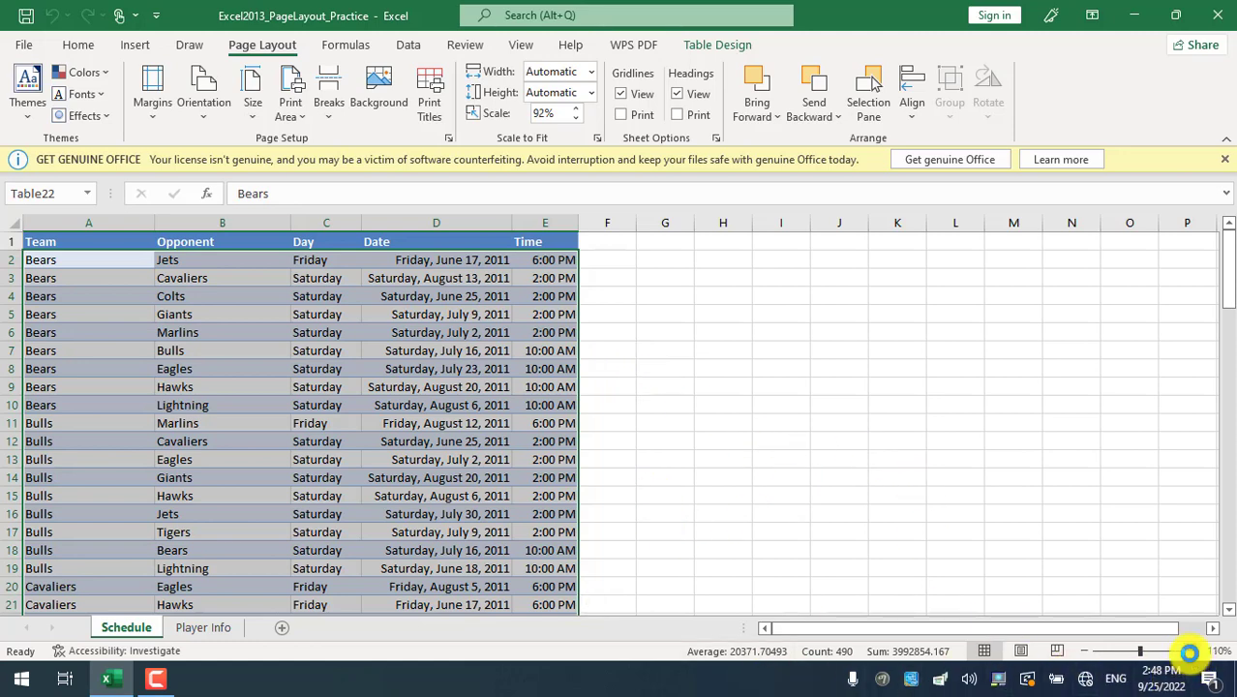
pyautogui.click(1190, 651)
pyautogui.click(1191, 651)
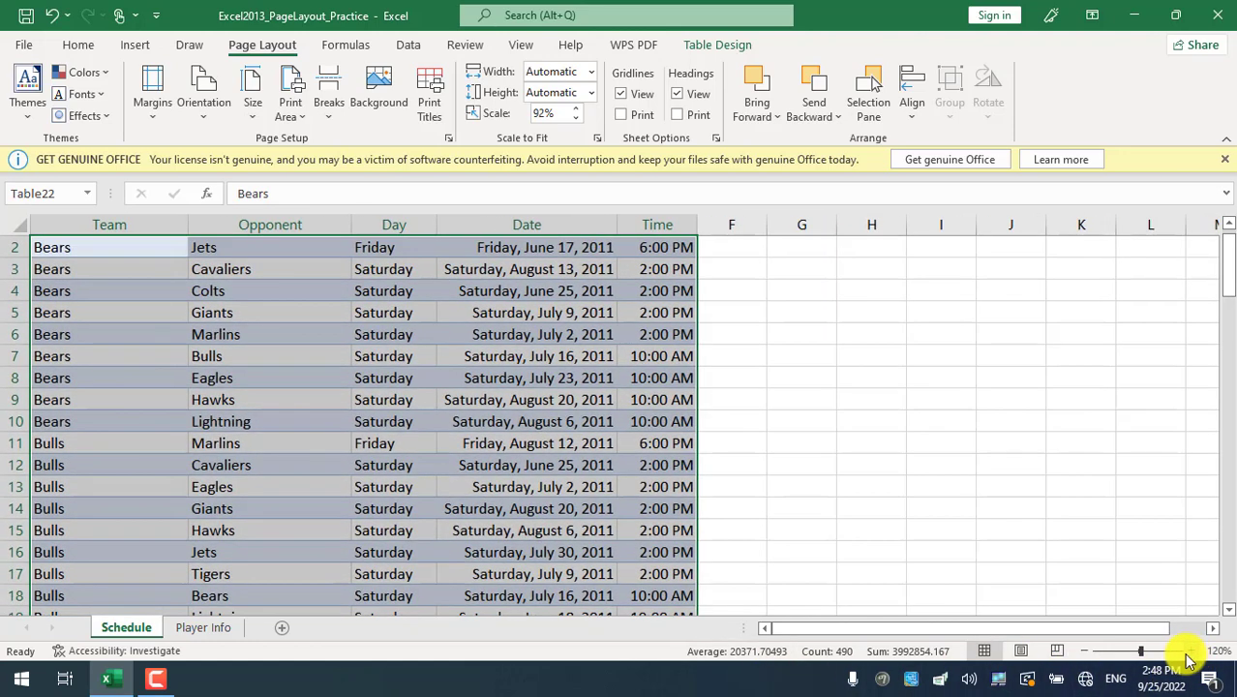
# Step: Examine how the schedule is divided into printed pages in Page Layout view, and return to Normal view
pyautogui.click(1016, 651)
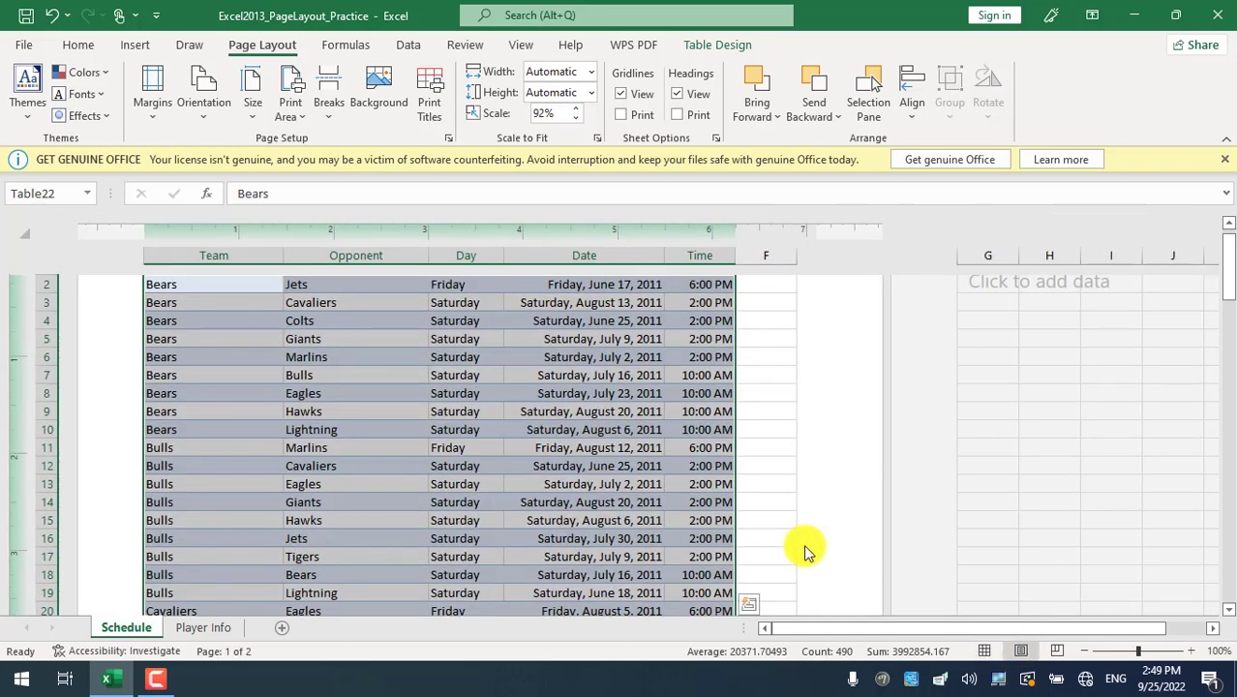
pyautogui.scroll(2, 613, 464)
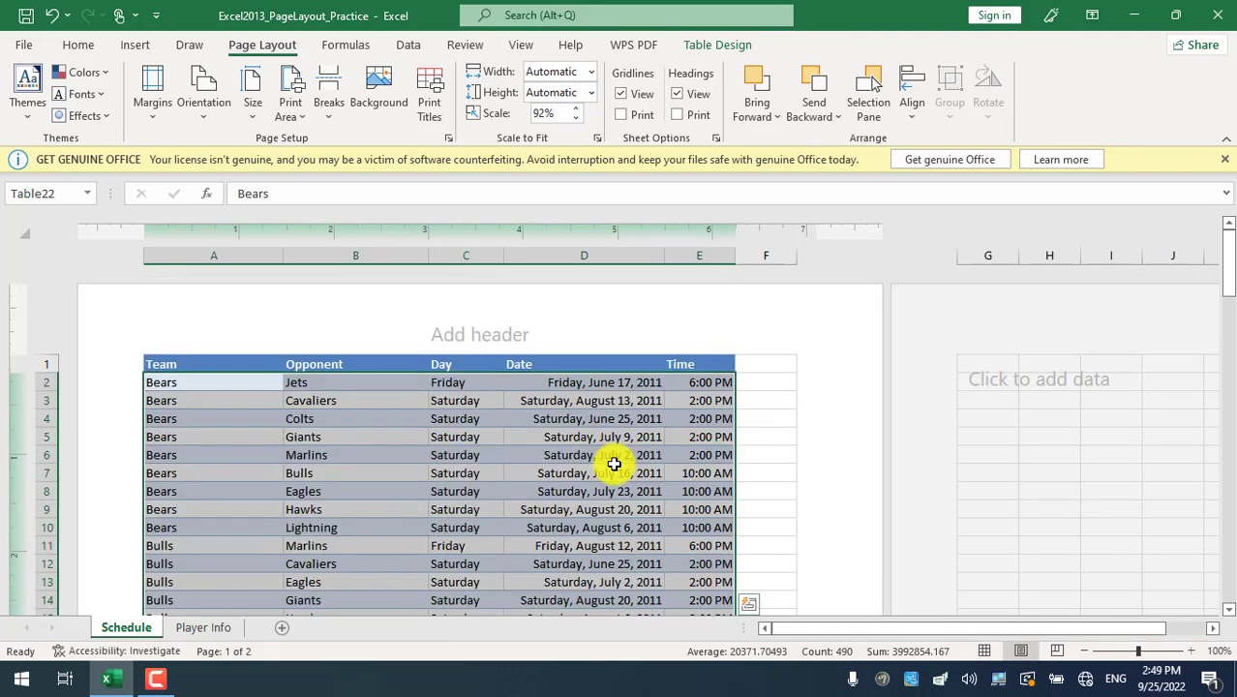
pyautogui.scroll(-10, 614, 464)
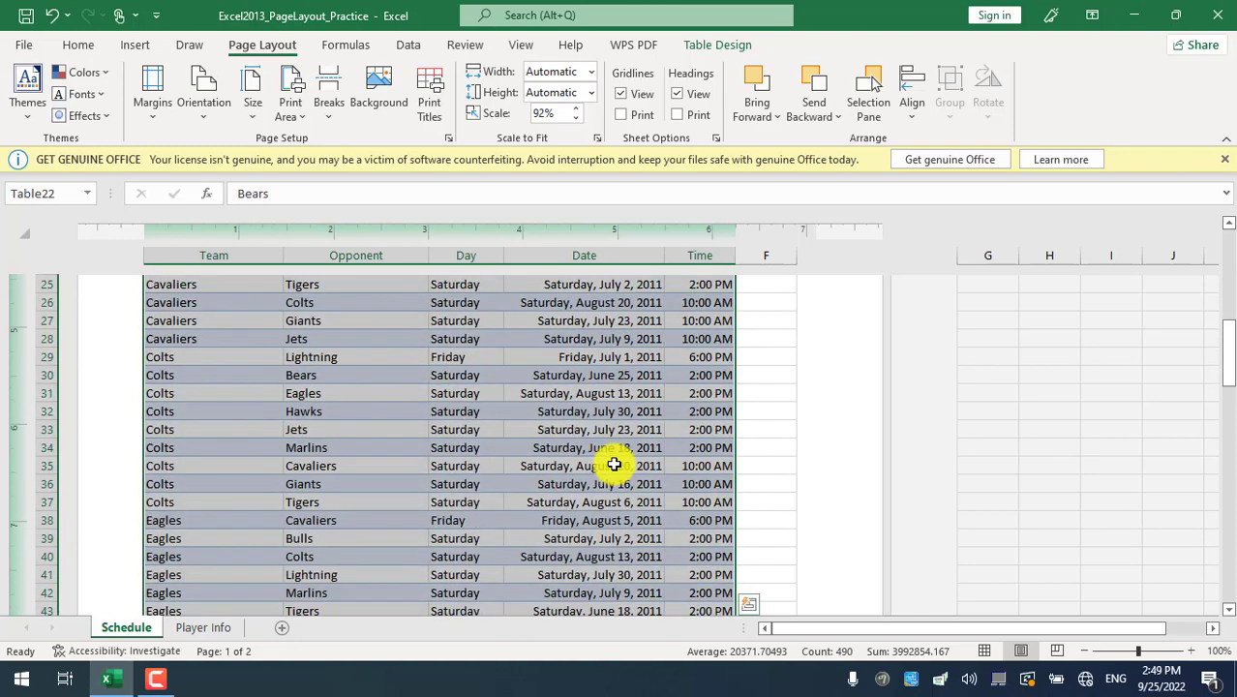
pyautogui.scroll(-10, 614, 465)
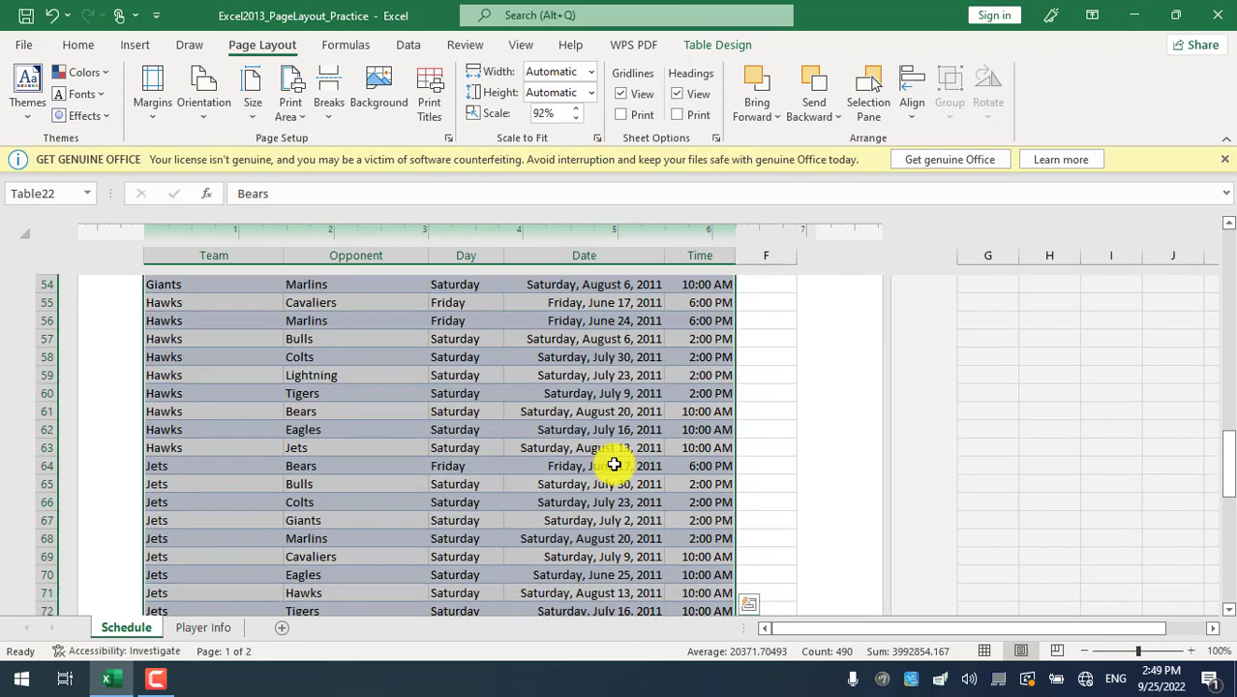
pyautogui.scroll(-10, 614, 464)
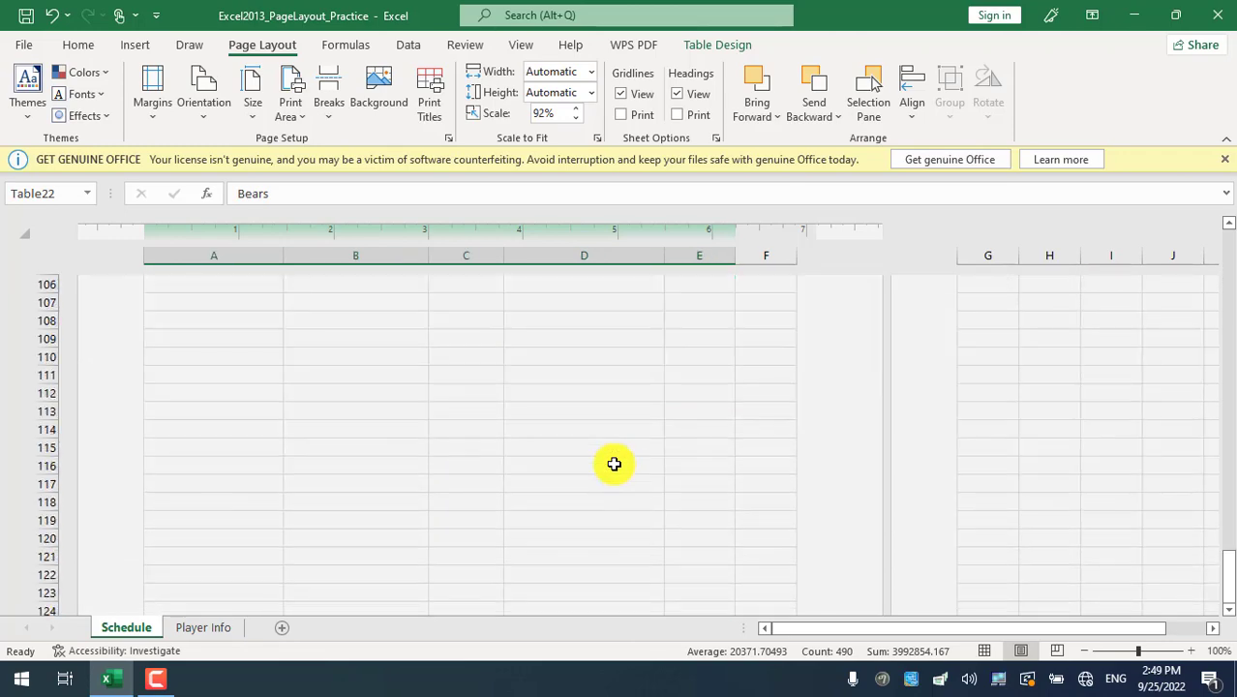
pyautogui.scroll(10, 613, 464)
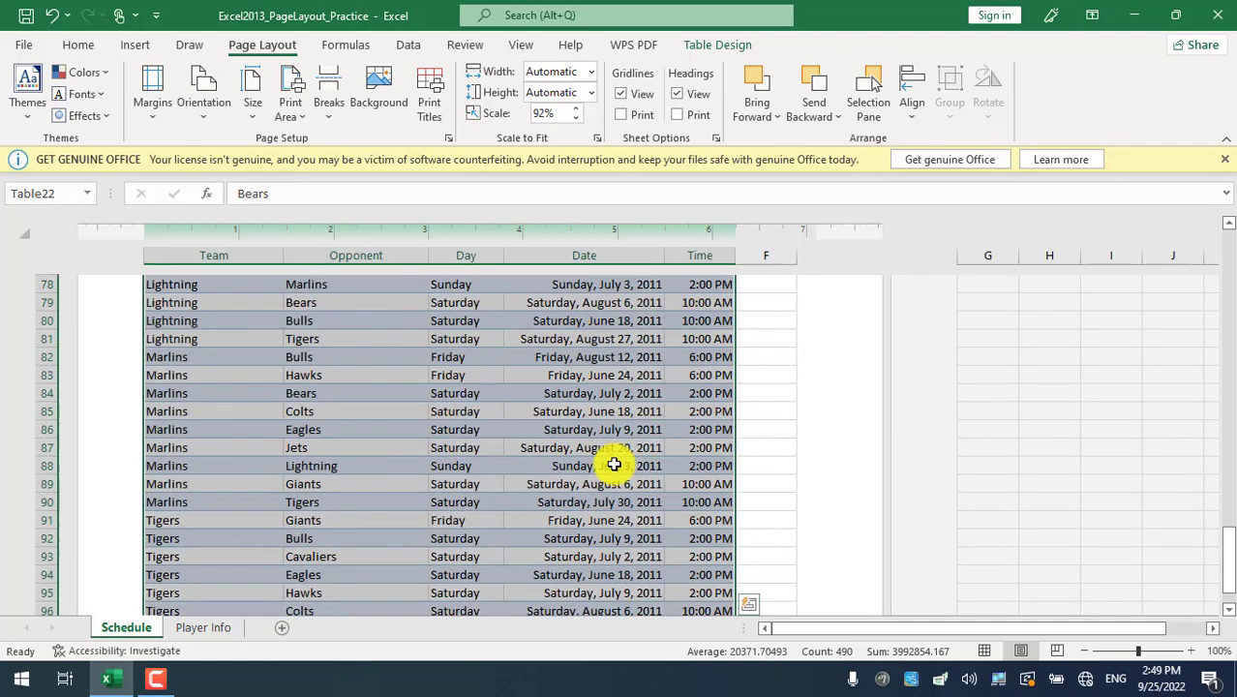
pyautogui.scroll(15, 614, 465)
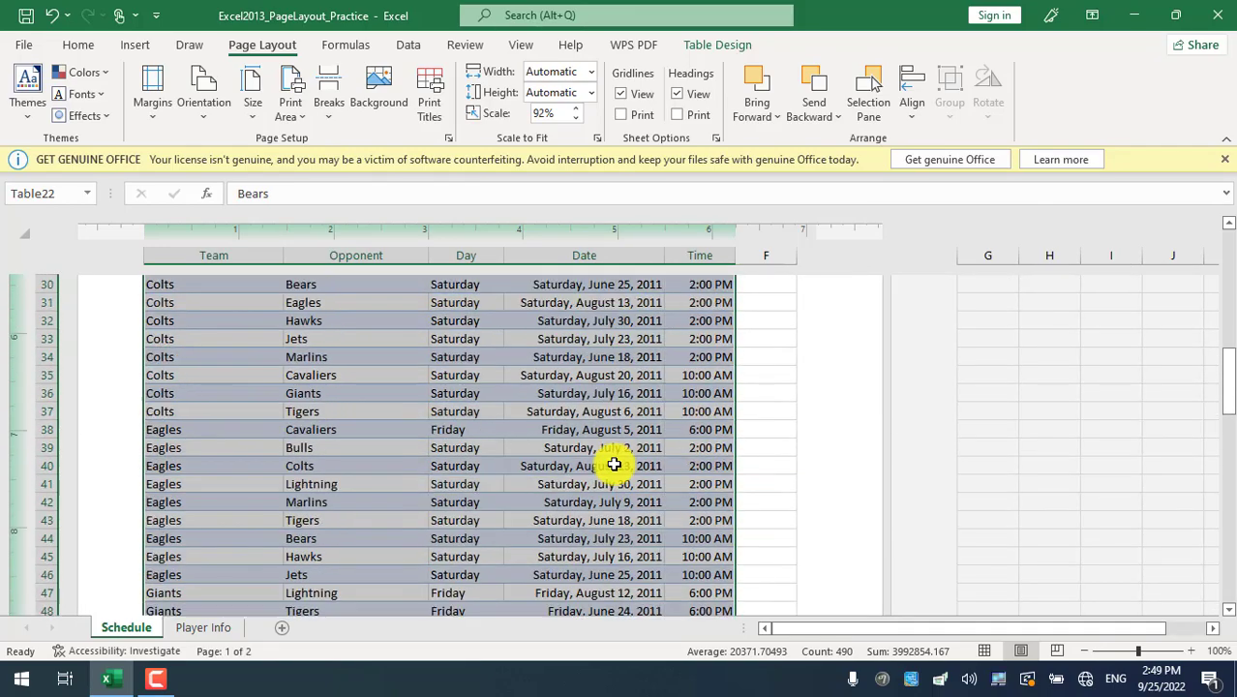
pyautogui.scroll(3, 614, 465)
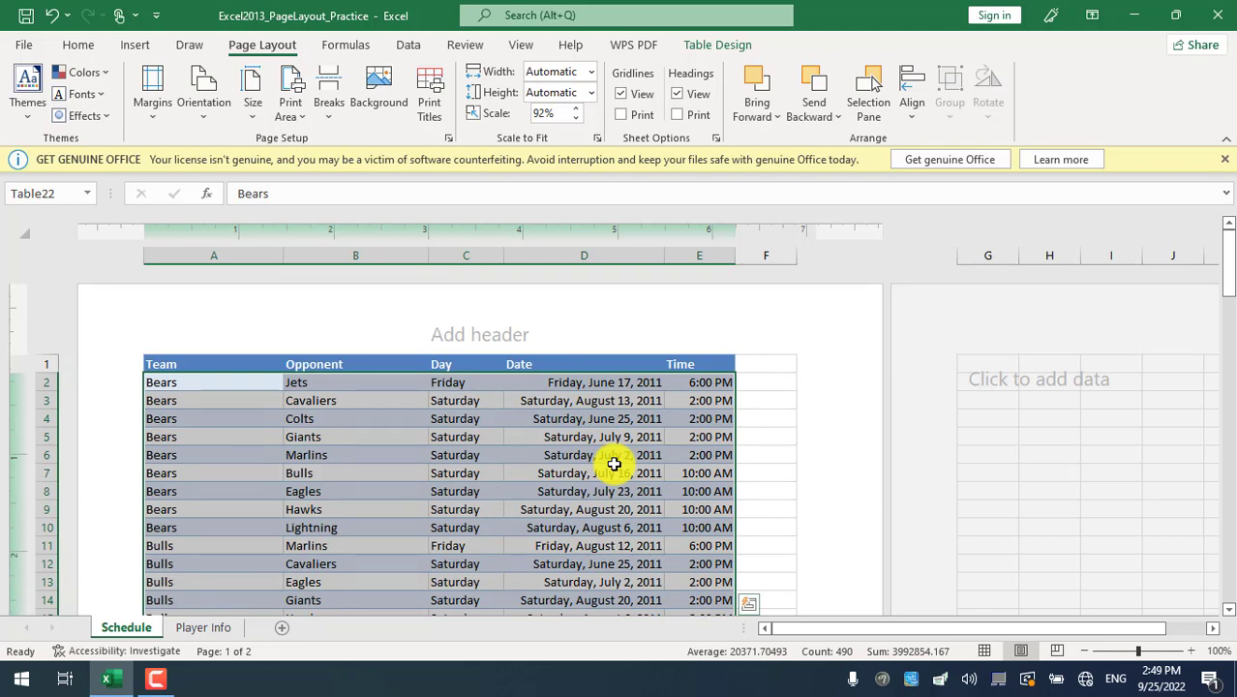
pyautogui.click(982, 651)
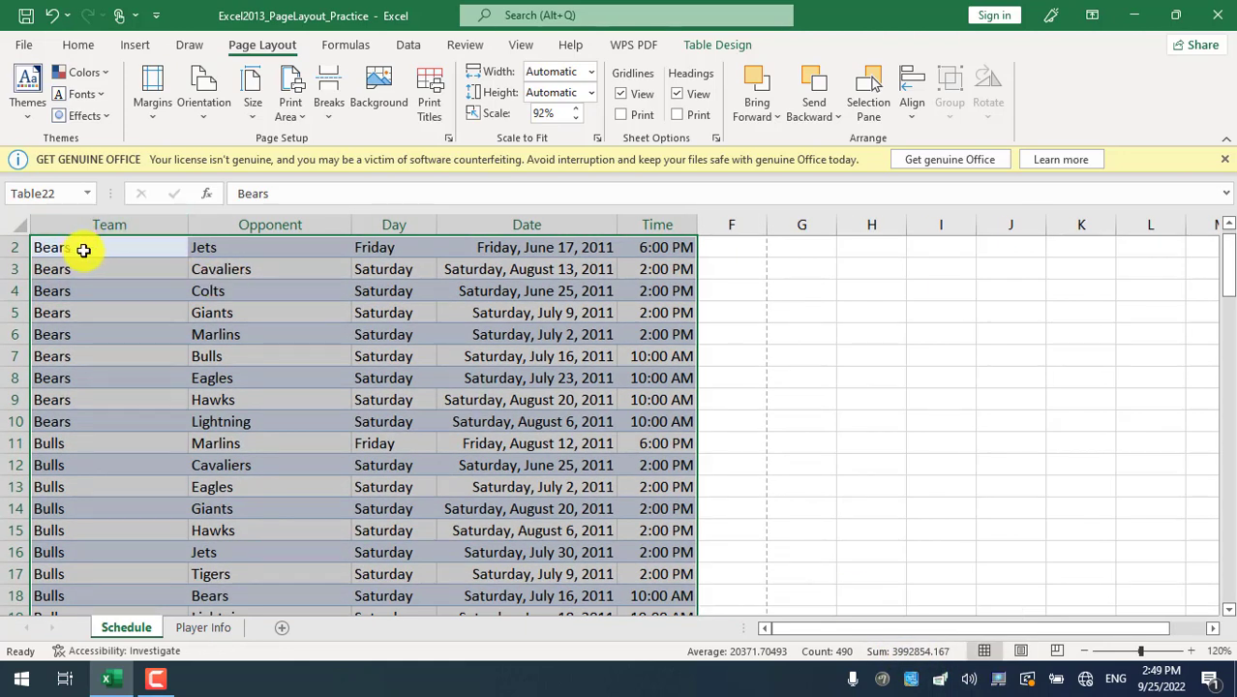
# Step: Select cells A2:L2 and examine where the page break lines fall beside and below the schedule table
pyautogui.moveTo(83, 250); pyautogui.dragTo(1124, 242)
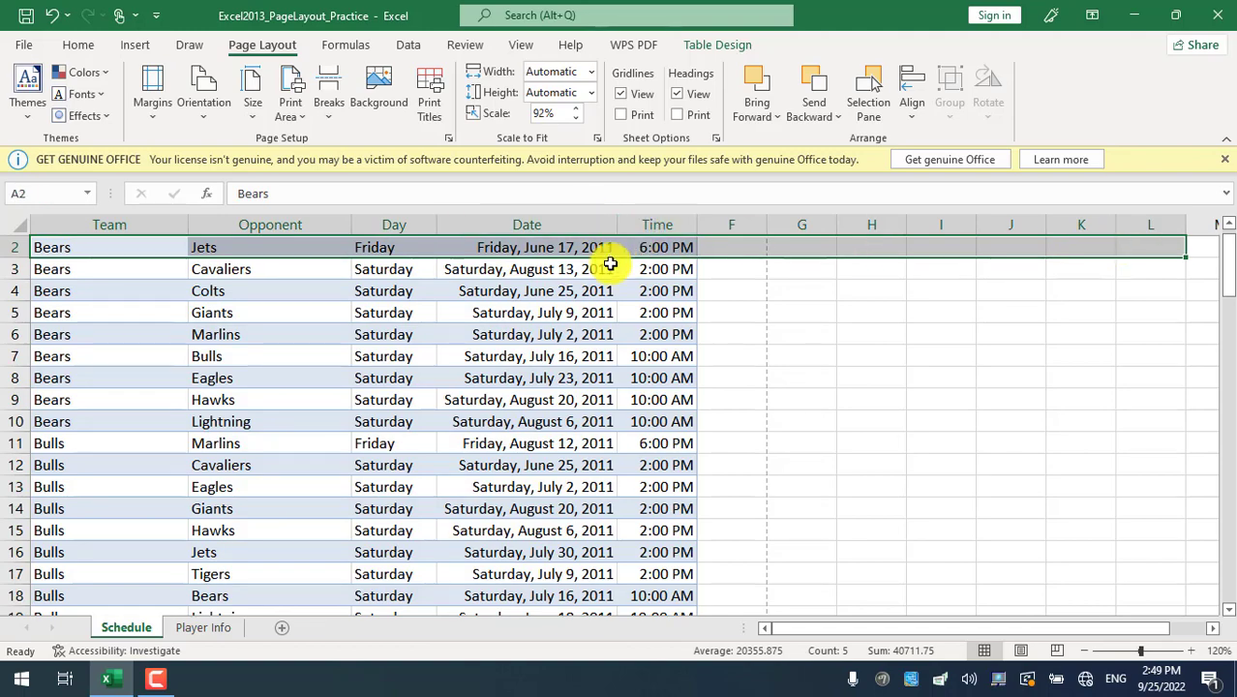
pyautogui.scroll(-20, 611, 264)
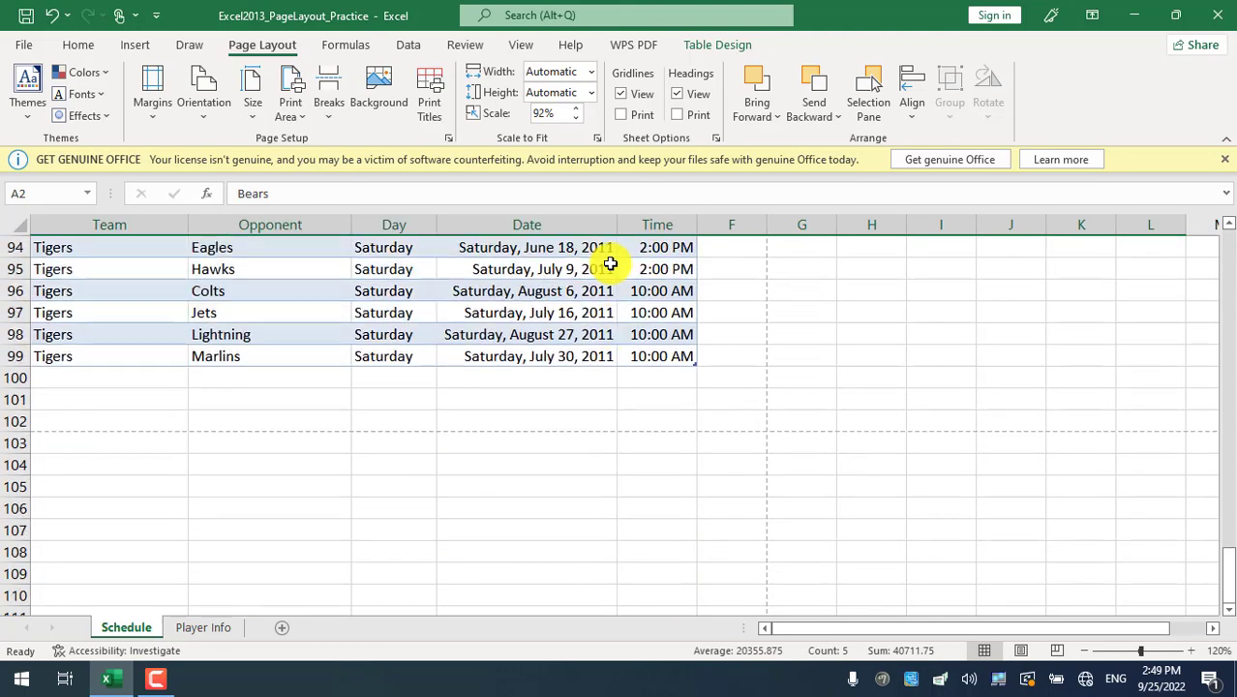
pyautogui.scroll(8, 611, 264)
pyautogui.scroll(-3, 611, 265)
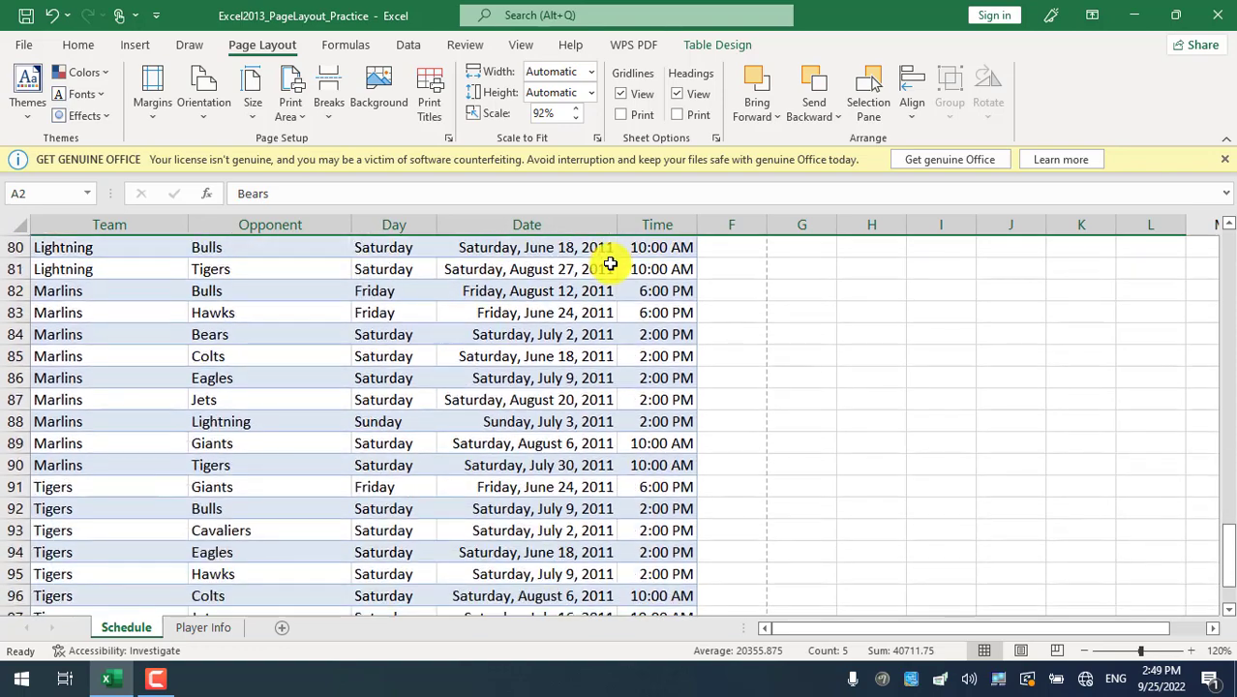
pyautogui.scroll(-3, 611, 264)
pyautogui.scroll(20, 611, 264)
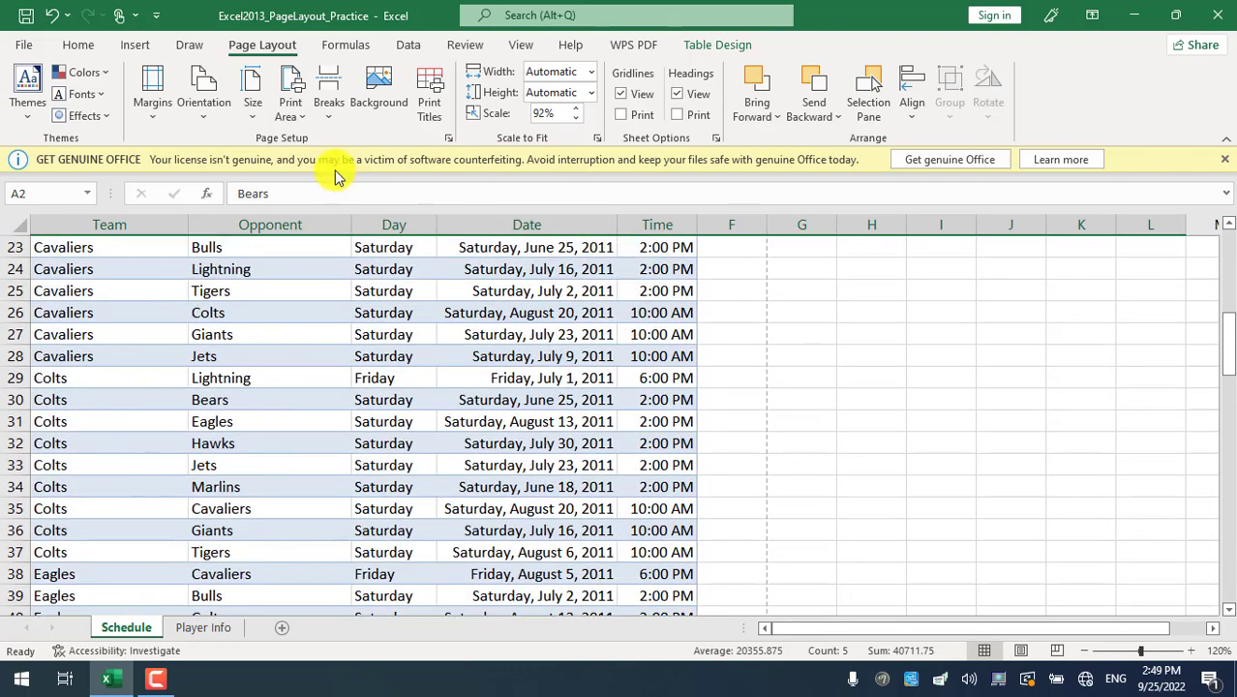
# Step: Change the page orientation to landscape and check the resulting page division in Page Layout view
pyautogui.click(203, 109)
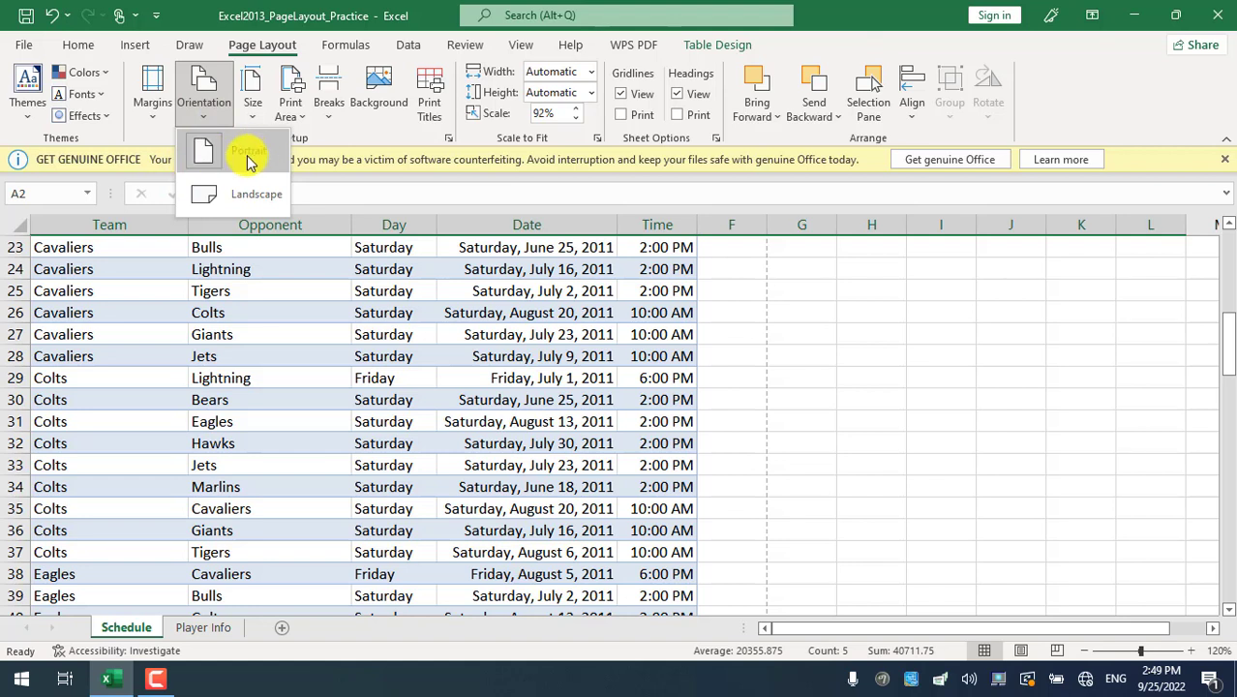
pyautogui.click(217, 196)
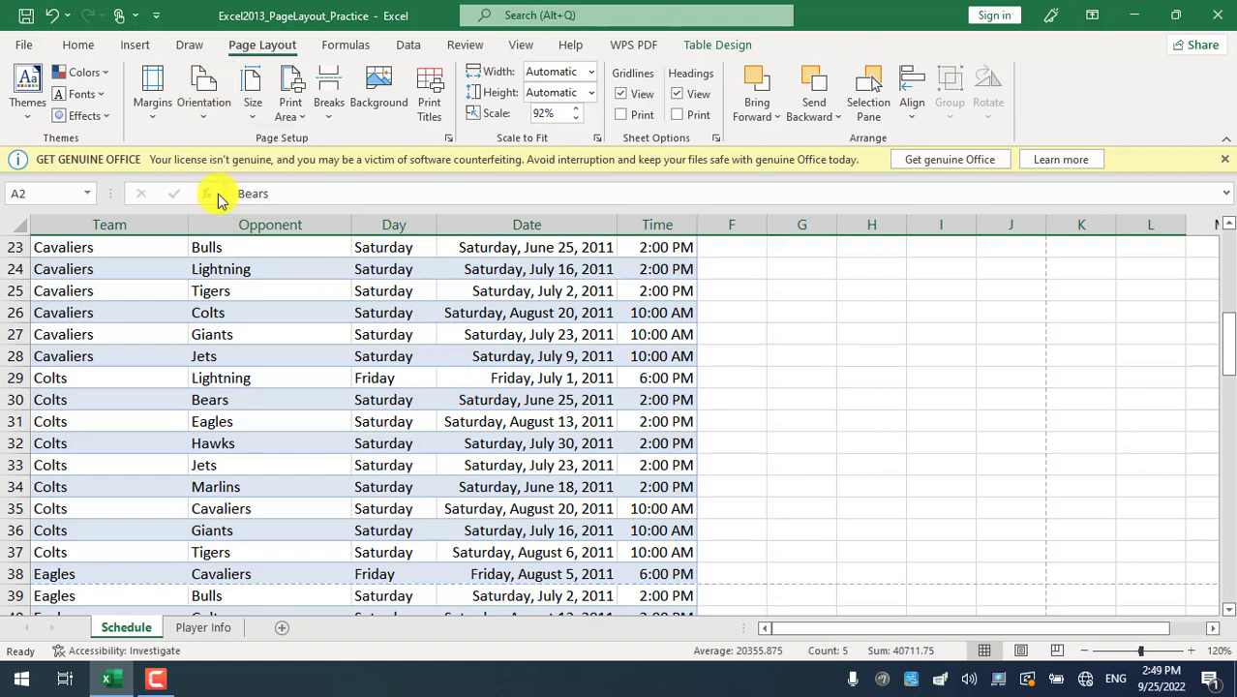
pyautogui.click(1021, 651)
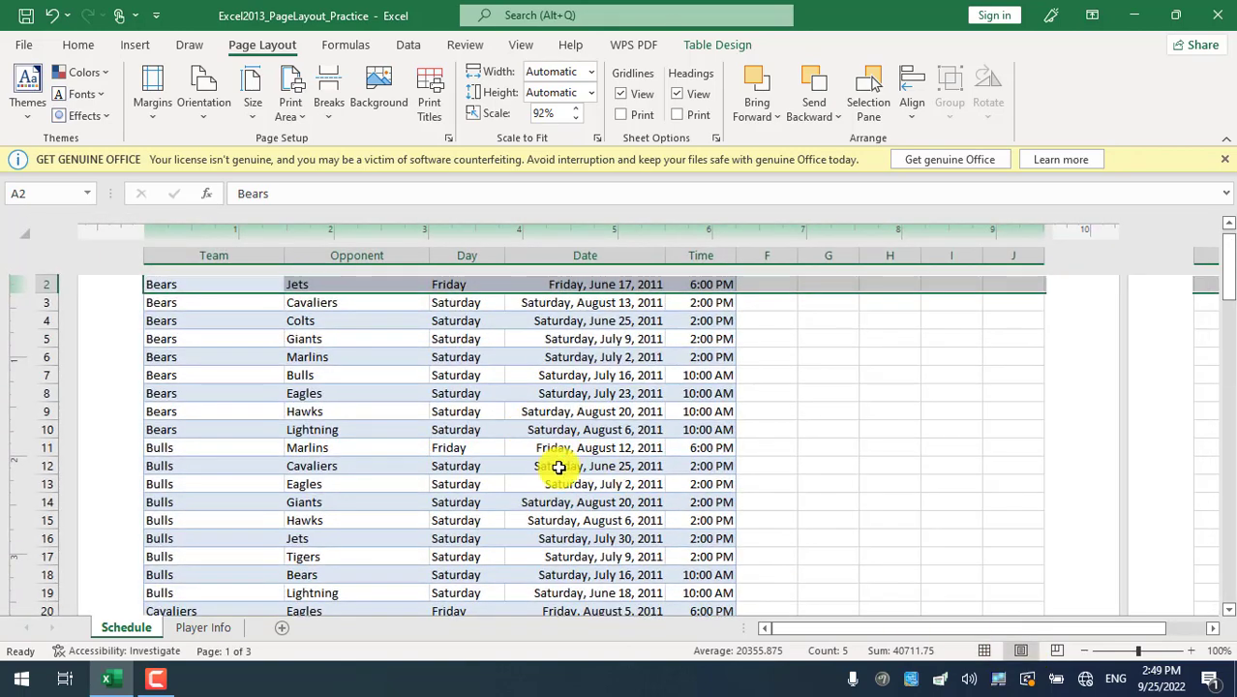
pyautogui.scroll(-10, 590, 484)
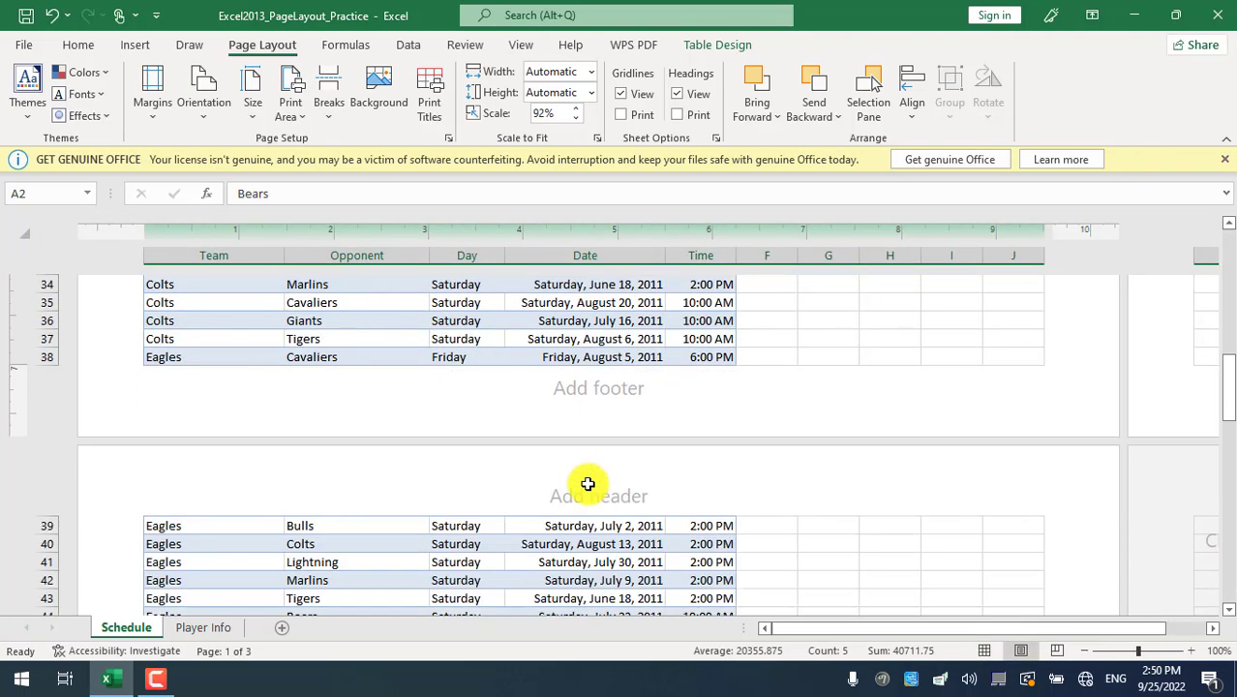
pyautogui.click(203, 102)
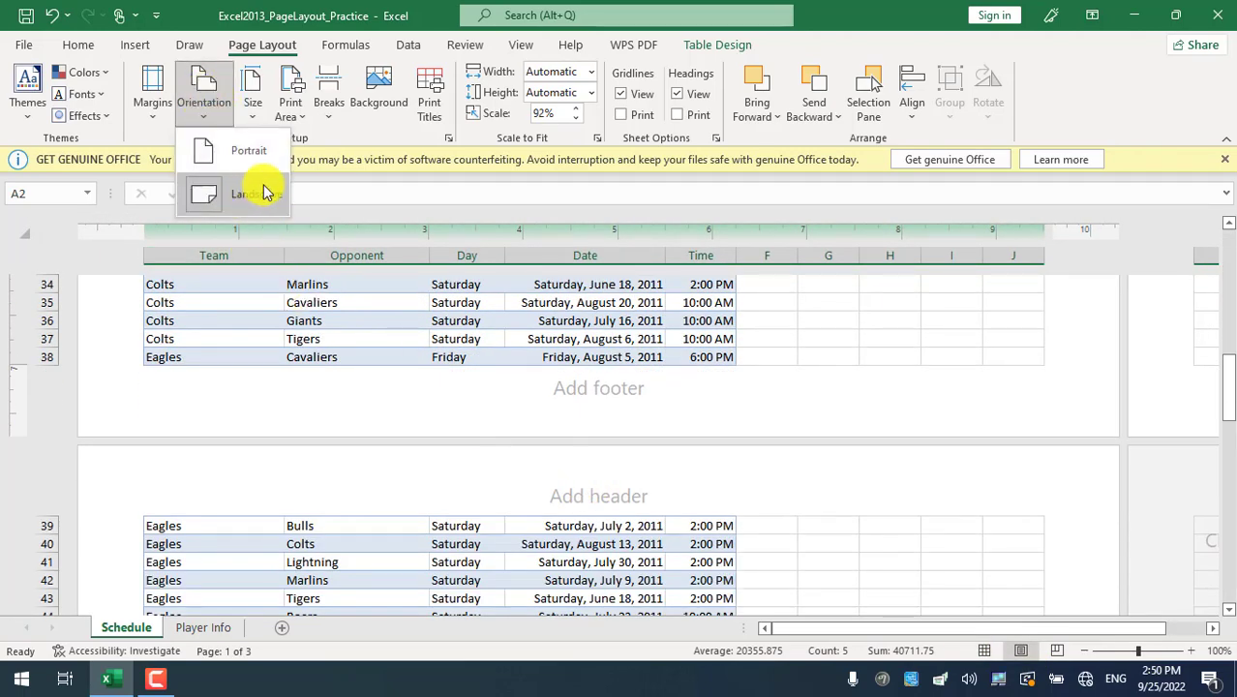
pyautogui.click(567, 414)
pyautogui.scroll(11, 566, 414)
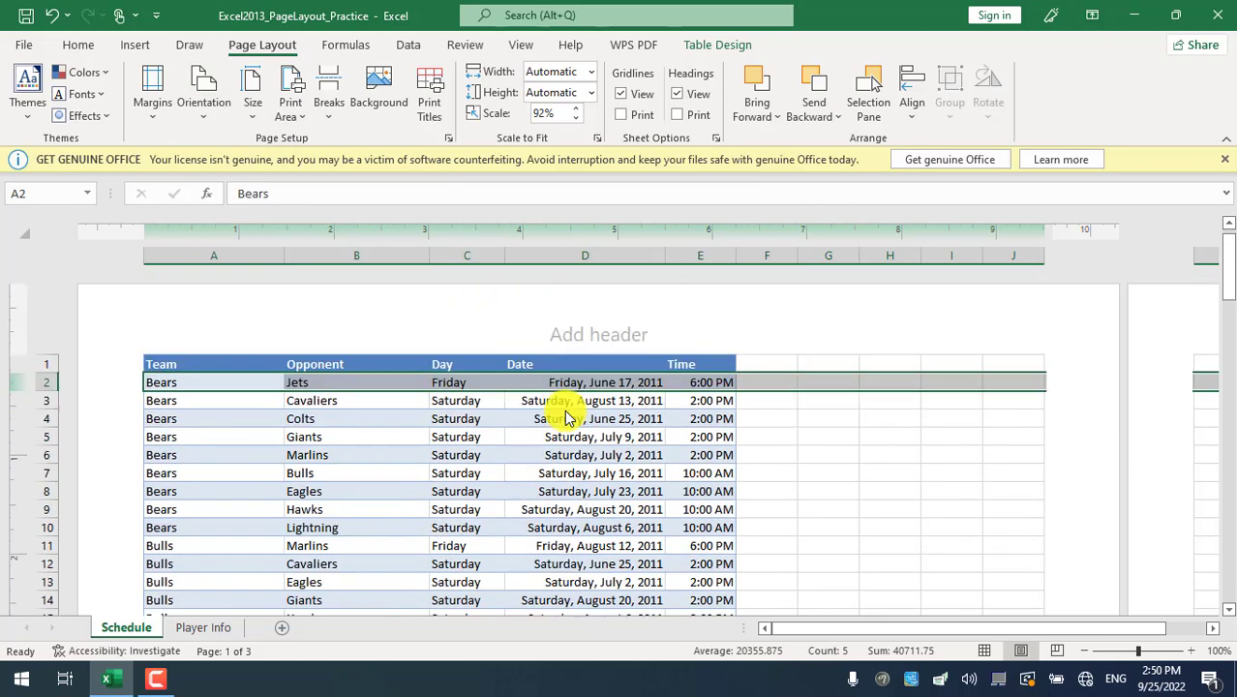
# Step: Select the empty cells F3:J7, set the page orientation to portrait and return to Normal view
pyautogui.moveTo(750, 405); pyautogui.dragTo(1018, 473)
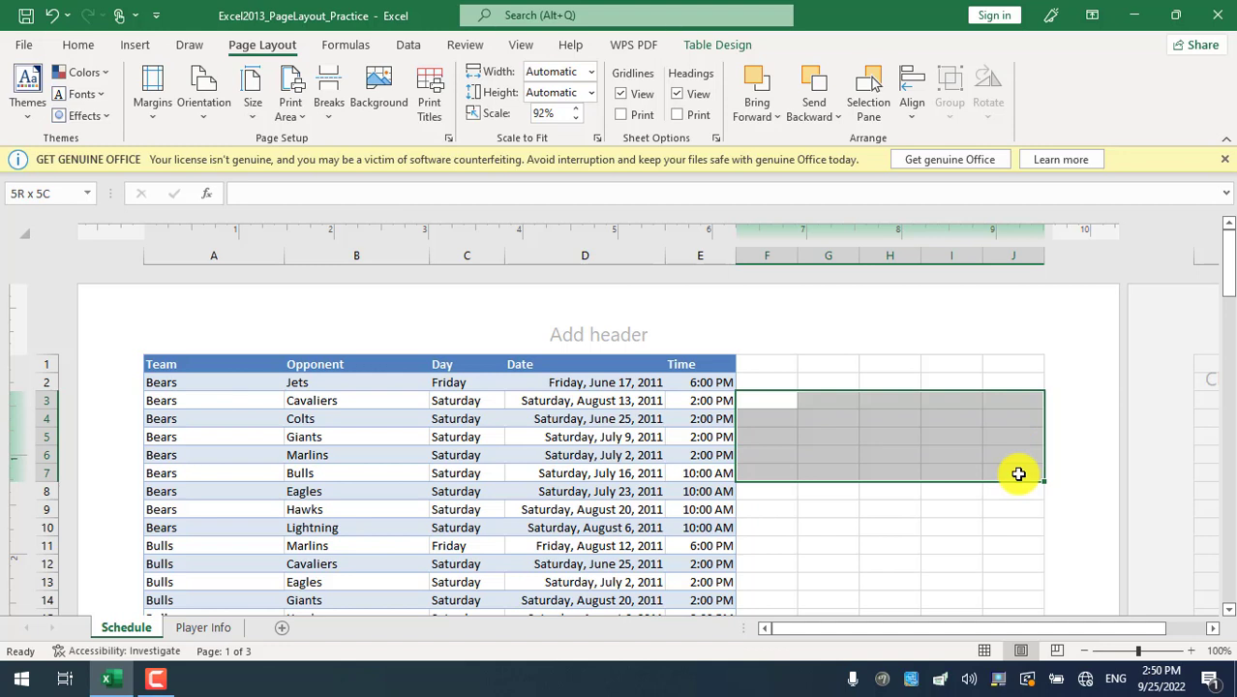
pyautogui.moveTo(1018, 473); pyautogui.dragTo(1016, 470)
pyautogui.click(206, 121)
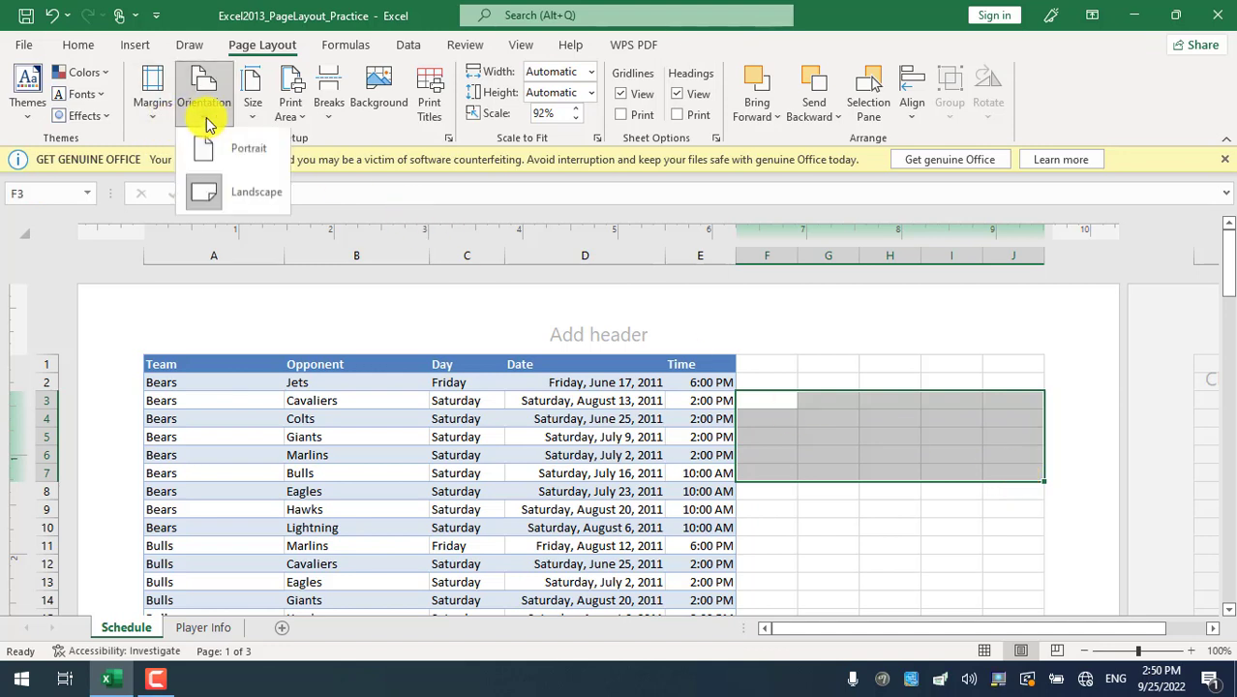
pyautogui.click(232, 157)
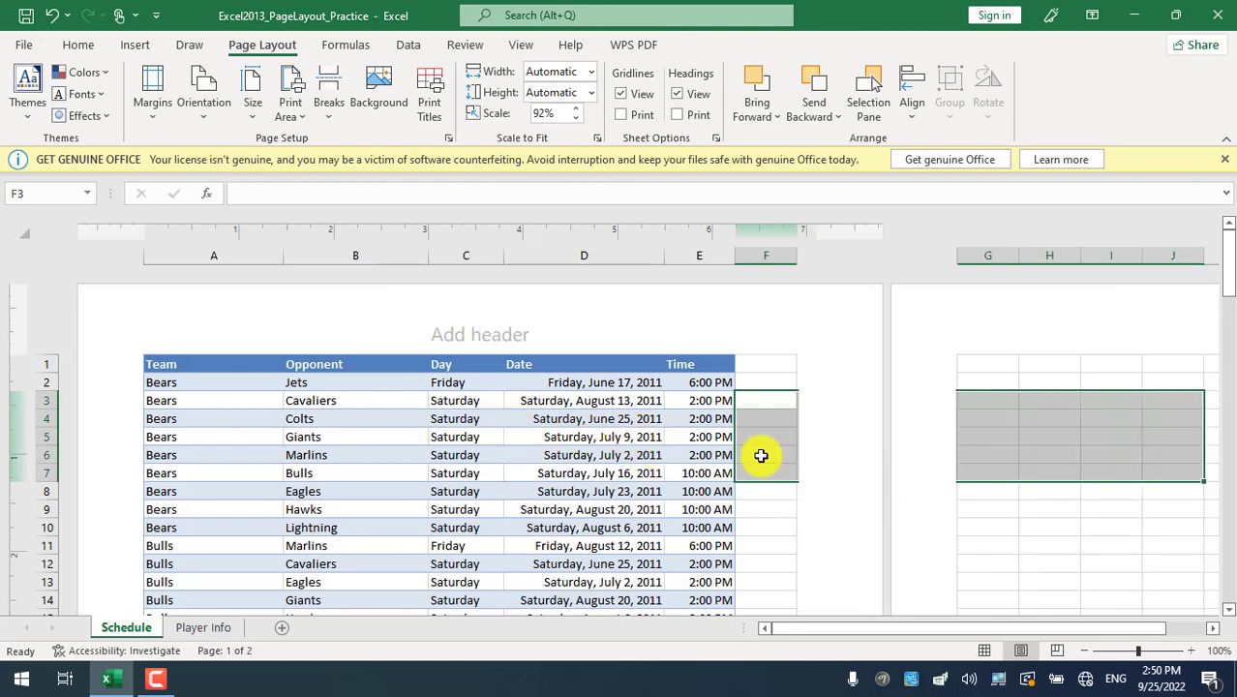
pyautogui.click(983, 650)
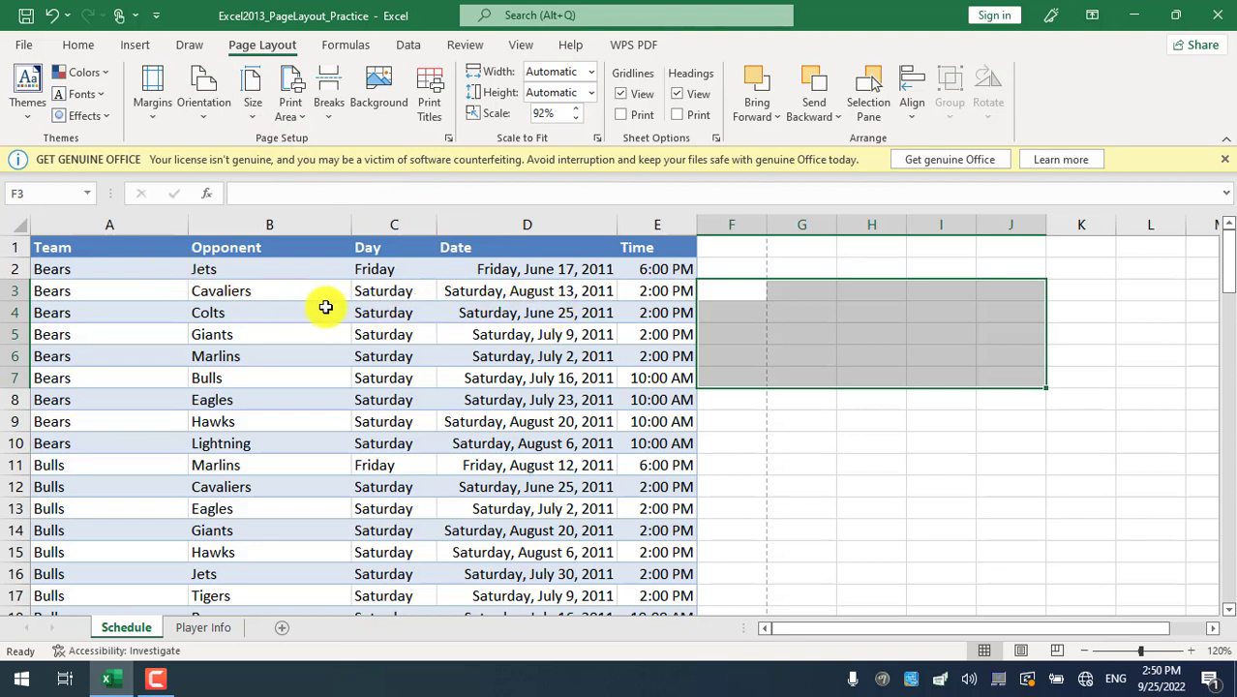
# Step: In Page Layout view, select cells A1:E8 and apply the Narrow margins preset to the Schedule sheet
pyautogui.click(150, 94)
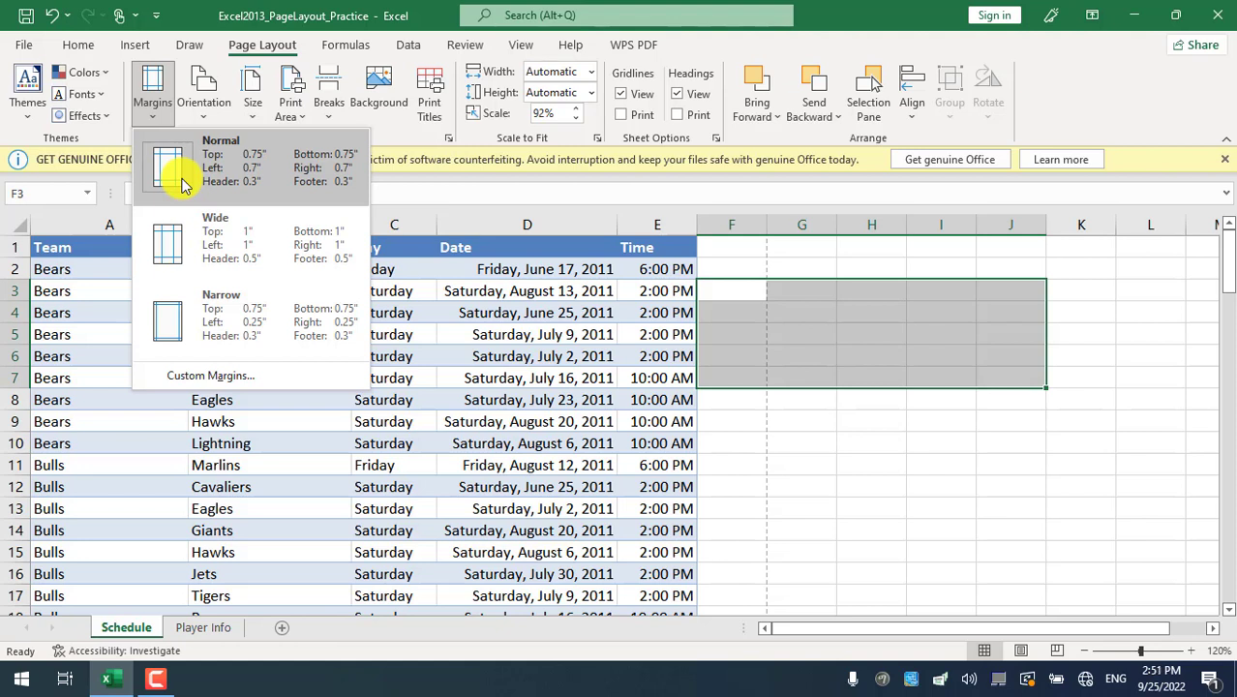
pyautogui.click(1021, 650)
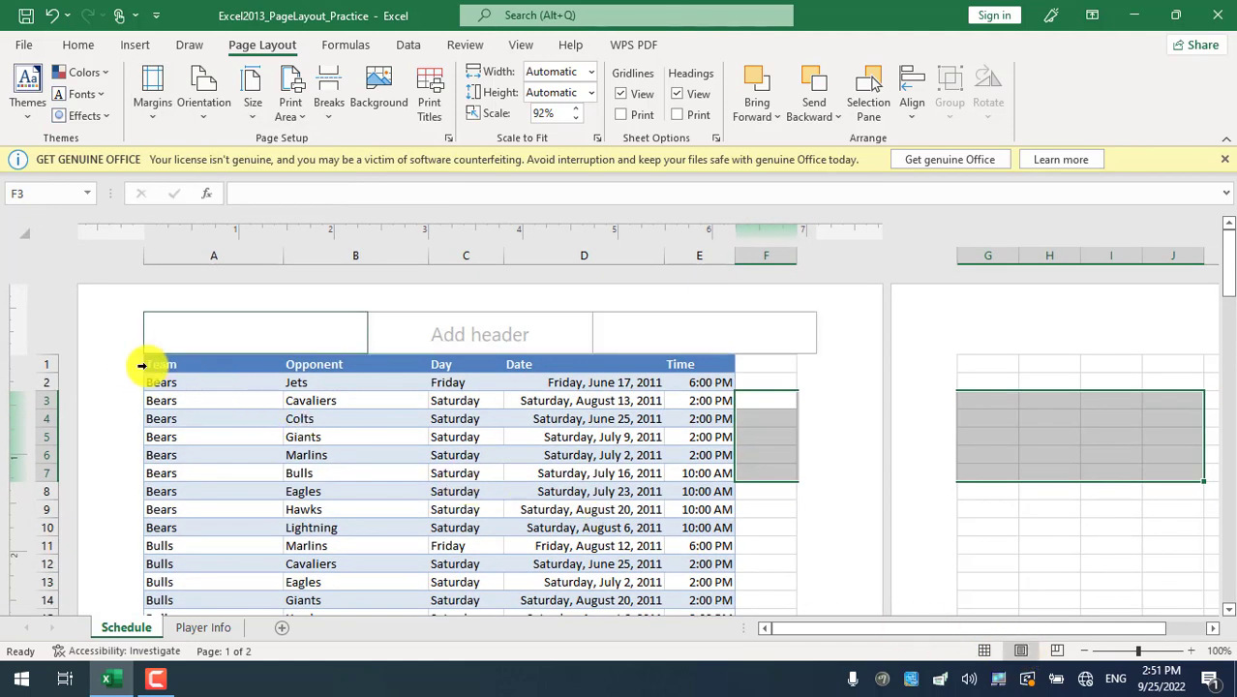
pyautogui.moveTo(147, 364); pyautogui.dragTo(165, 489)
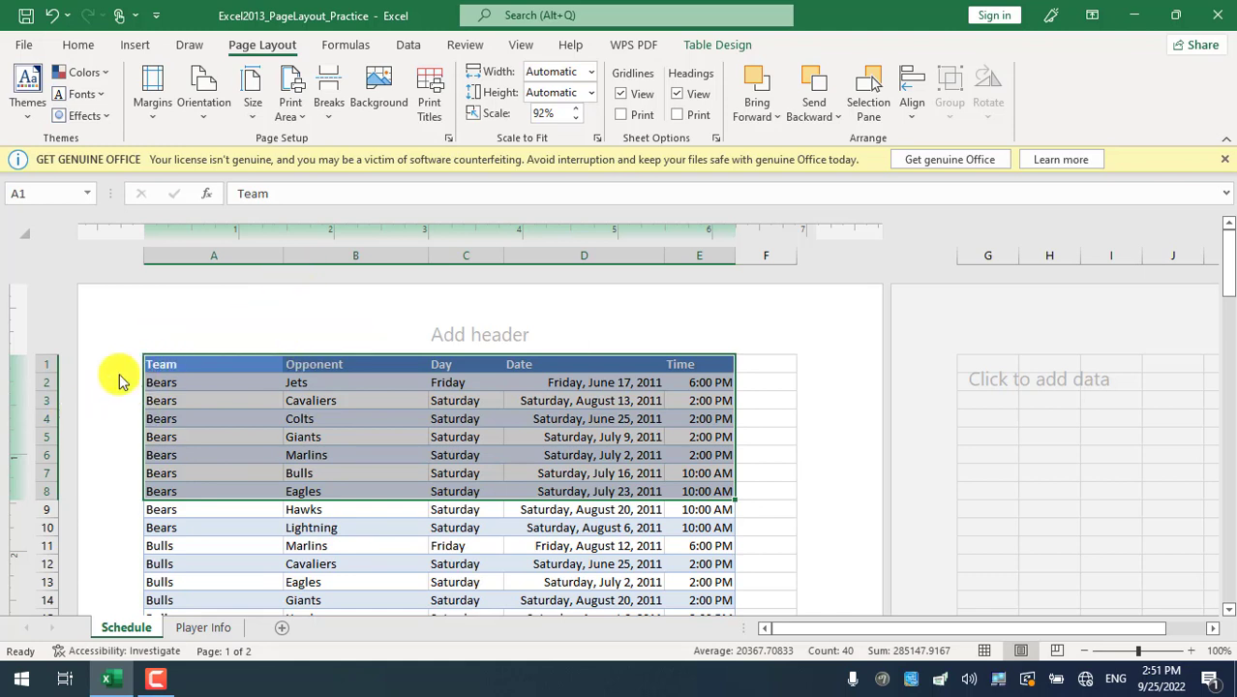
pyautogui.click(155, 106)
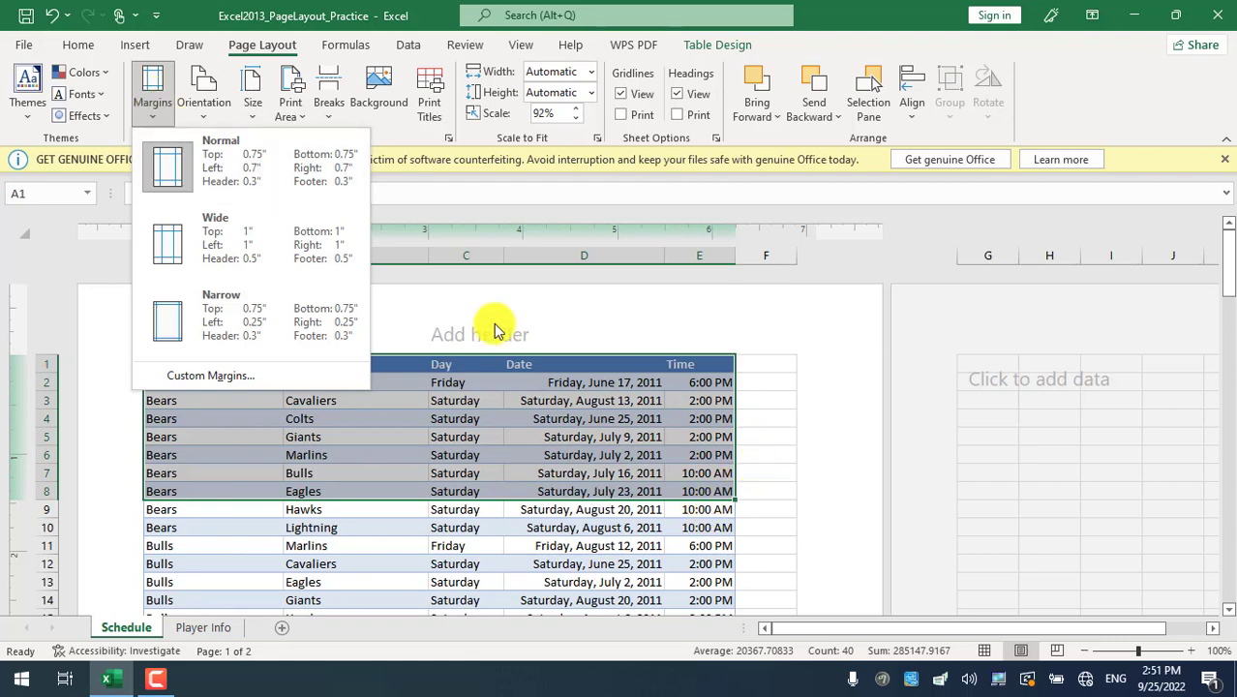
pyautogui.click(205, 334)
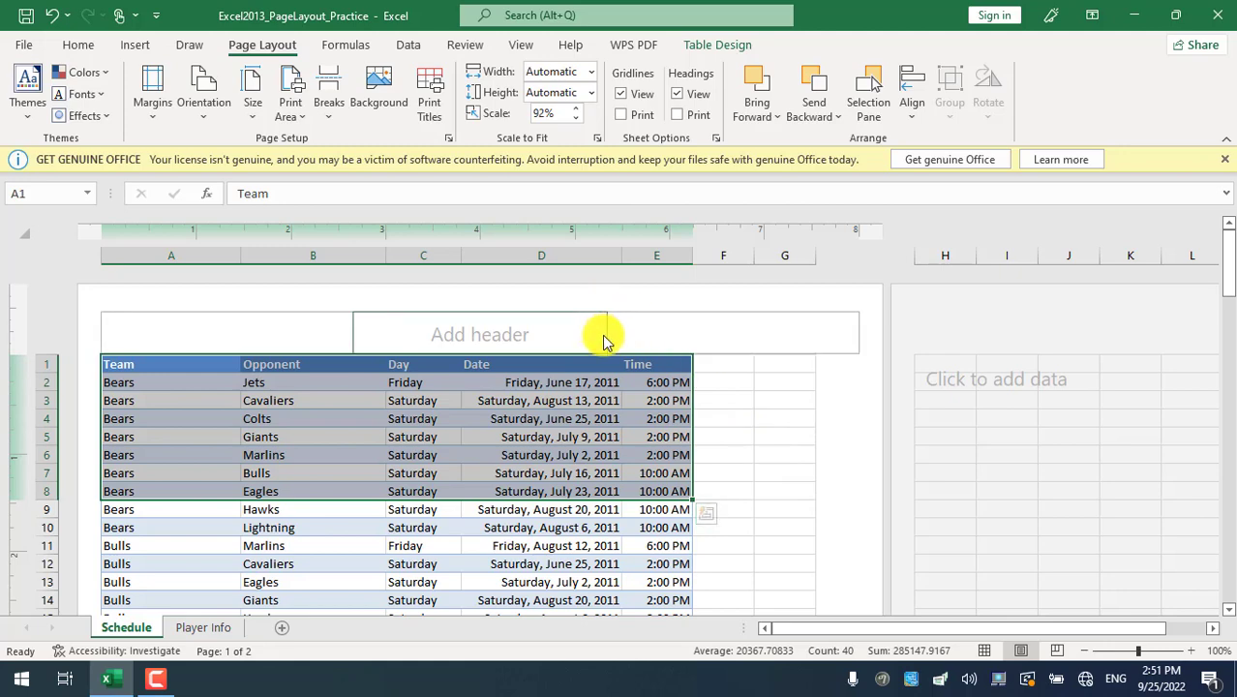
pyautogui.scroll(-8, 610, 474)
pyautogui.scroll(8, 611, 474)
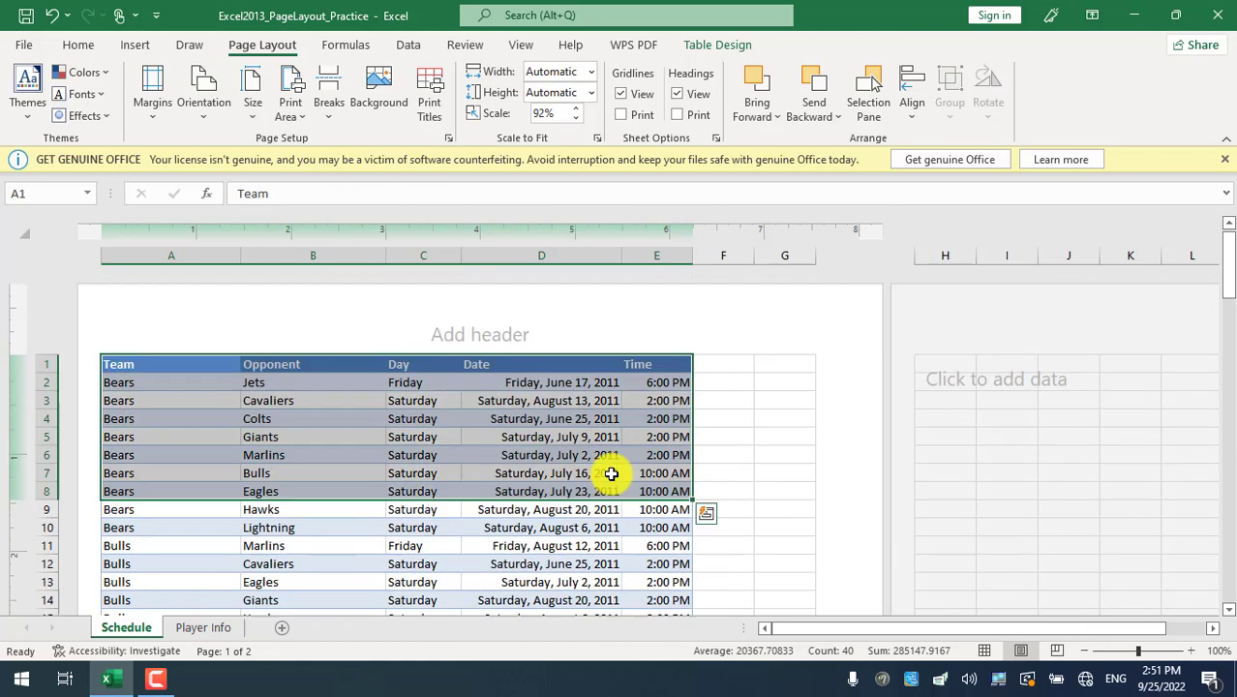
# Step: Set custom margins of 0 for the left, right, top and bottom of the Schedule sheet
pyautogui.click(155, 108)
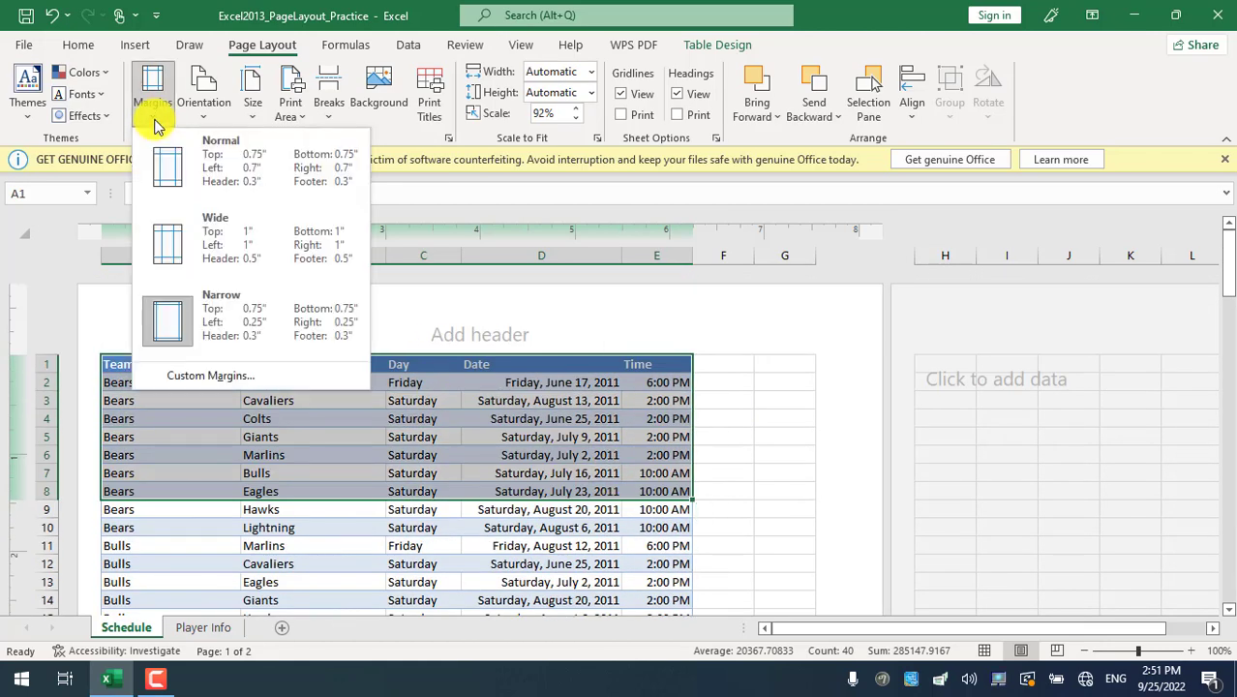
pyautogui.click(211, 374)
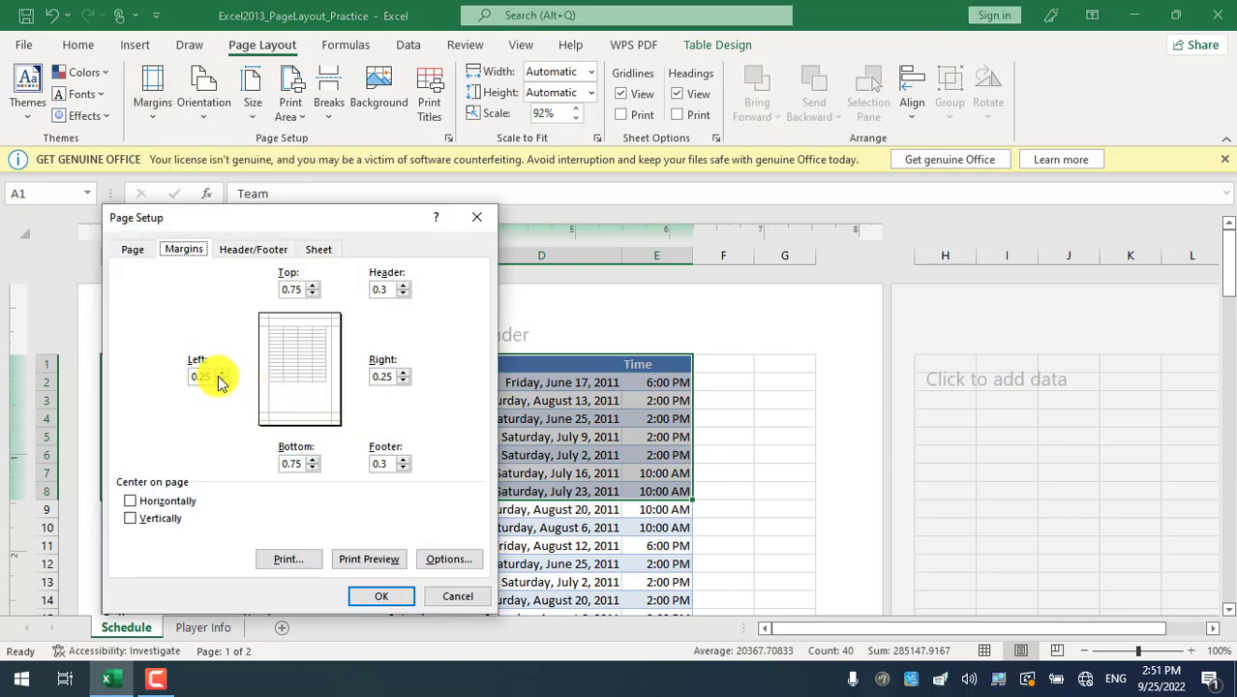
pyautogui.click(221, 383)
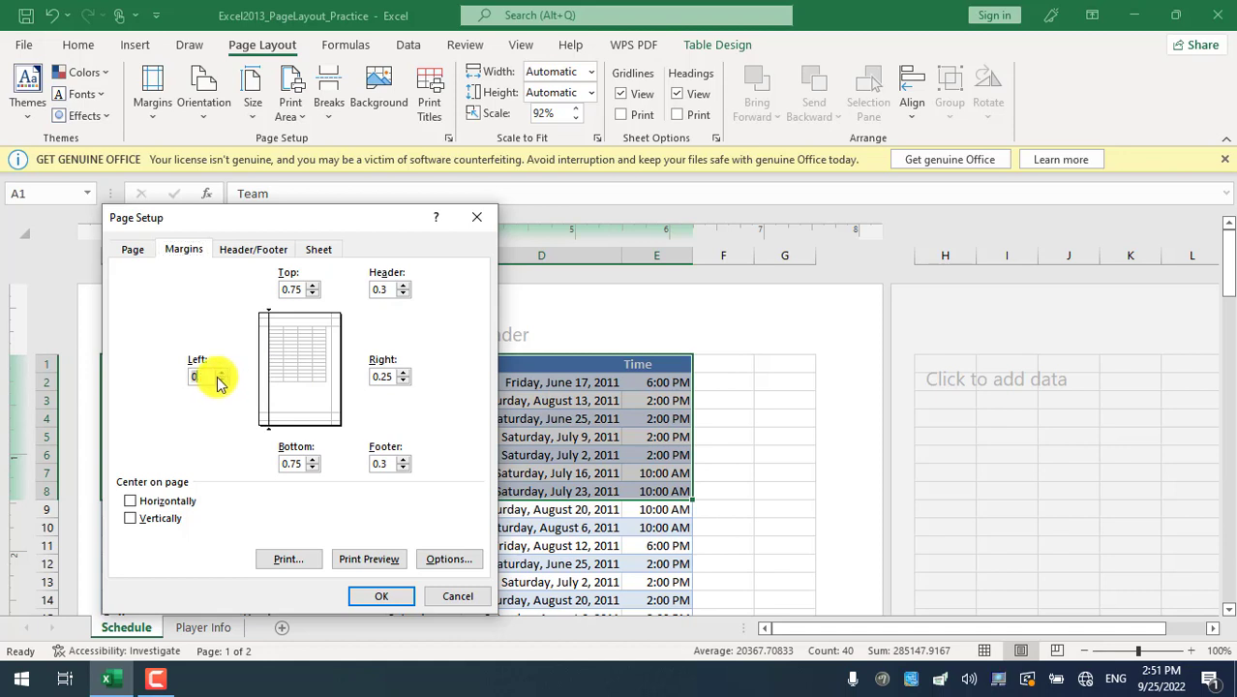
pyautogui.click(404, 382)
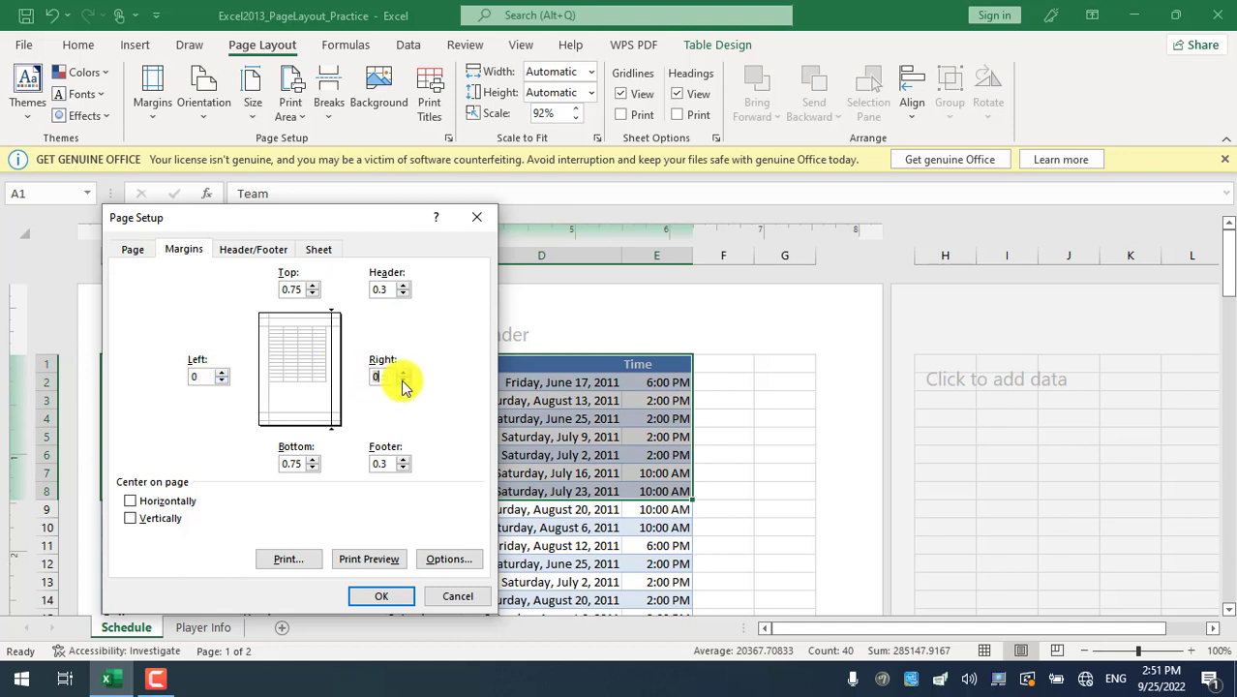
pyautogui.click(312, 293)
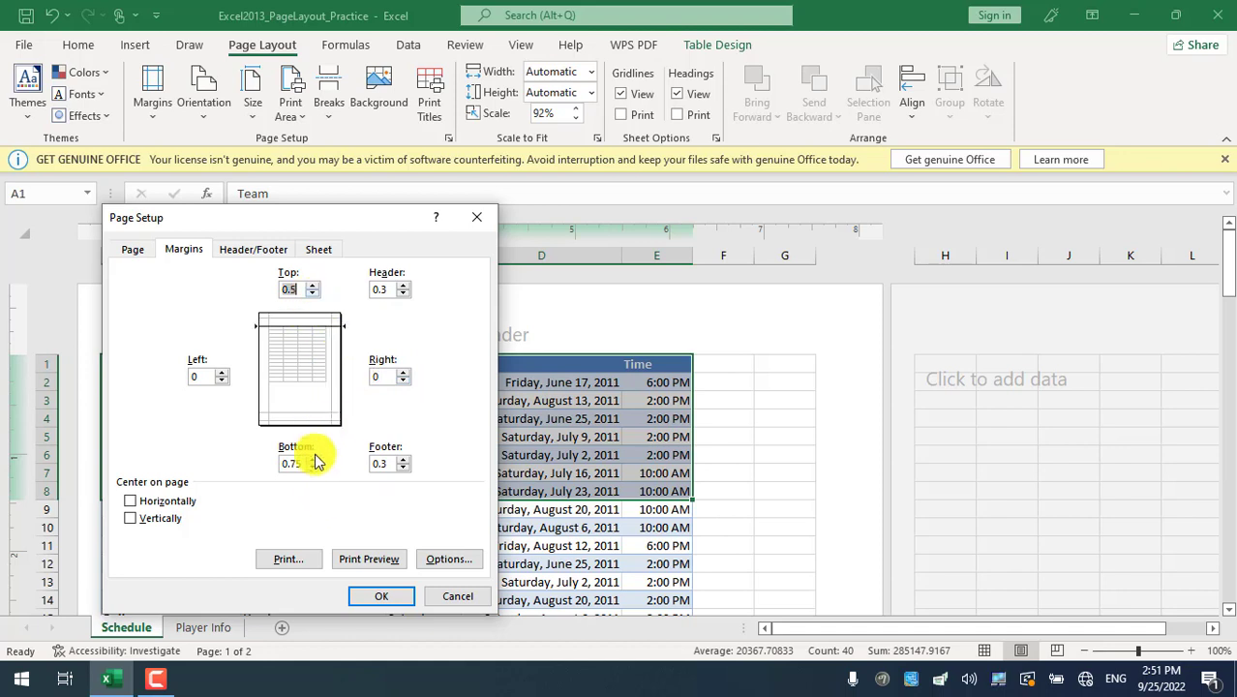
pyautogui.click(311, 468)
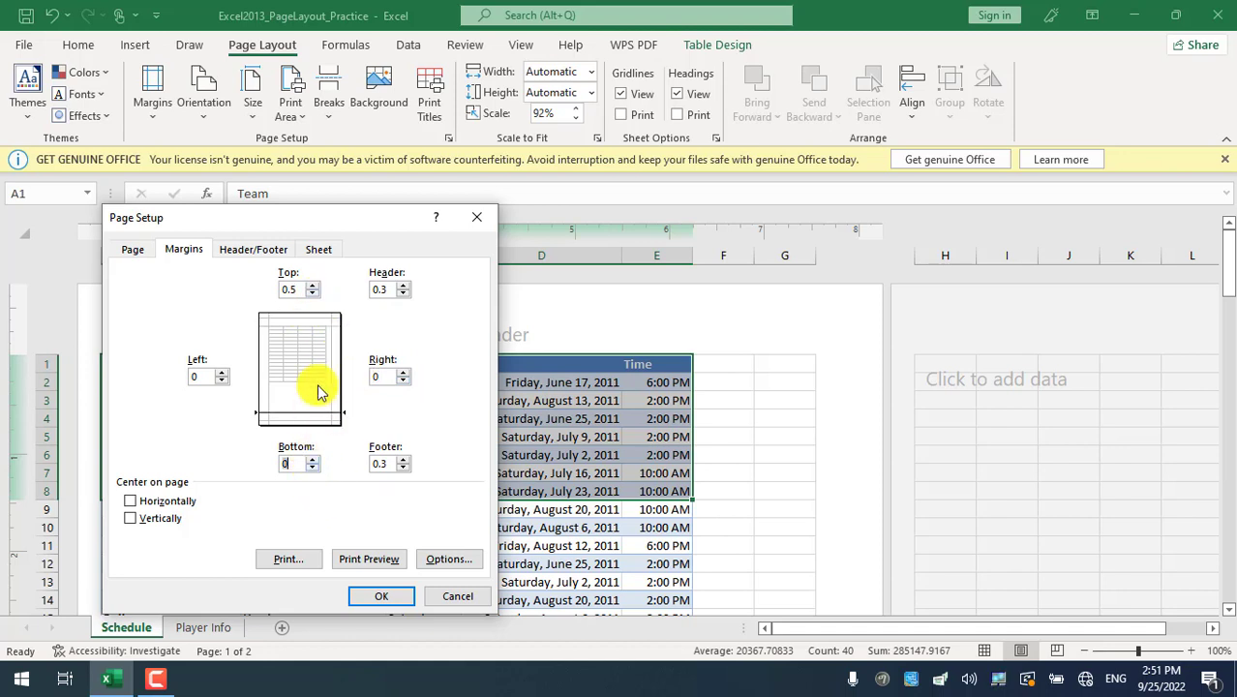
pyautogui.click(311, 295)
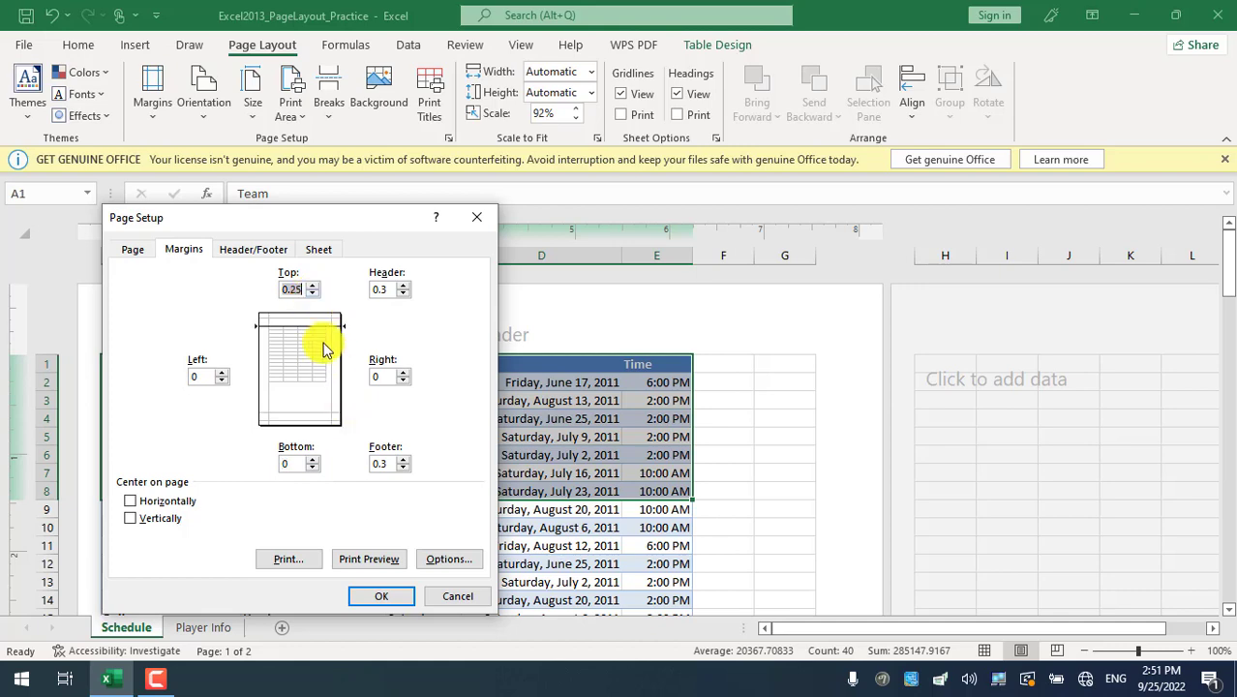
pyautogui.click(312, 295)
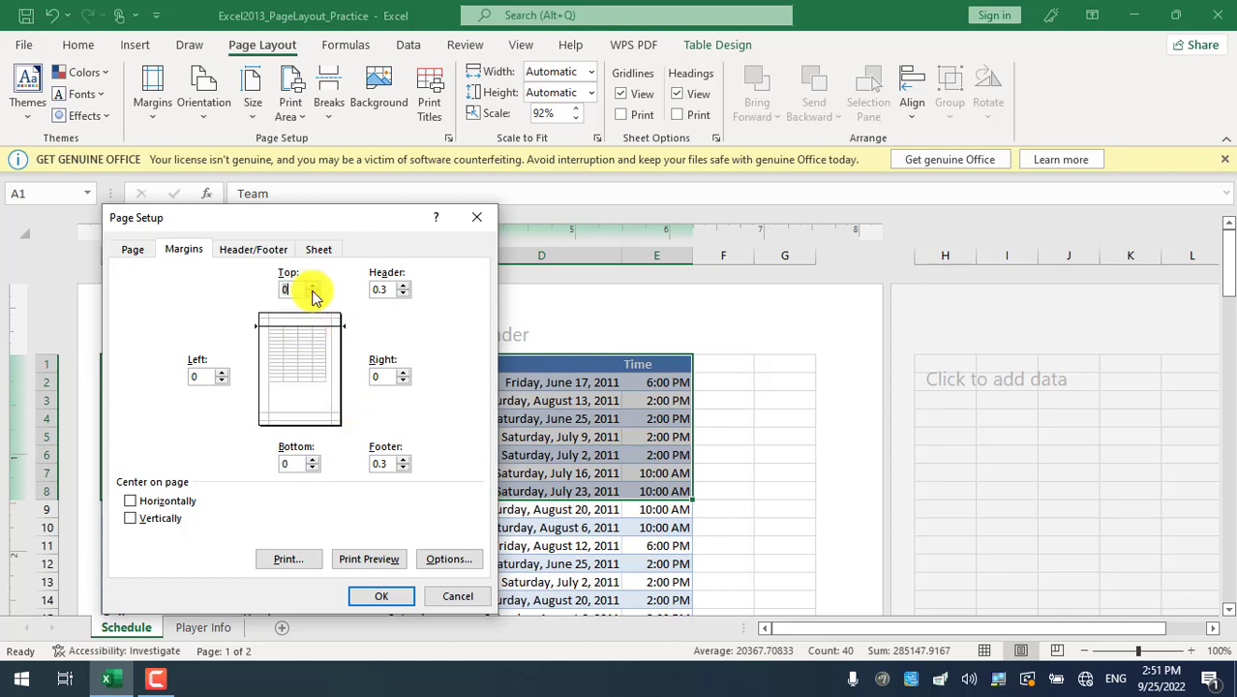
pyautogui.click(385, 595)
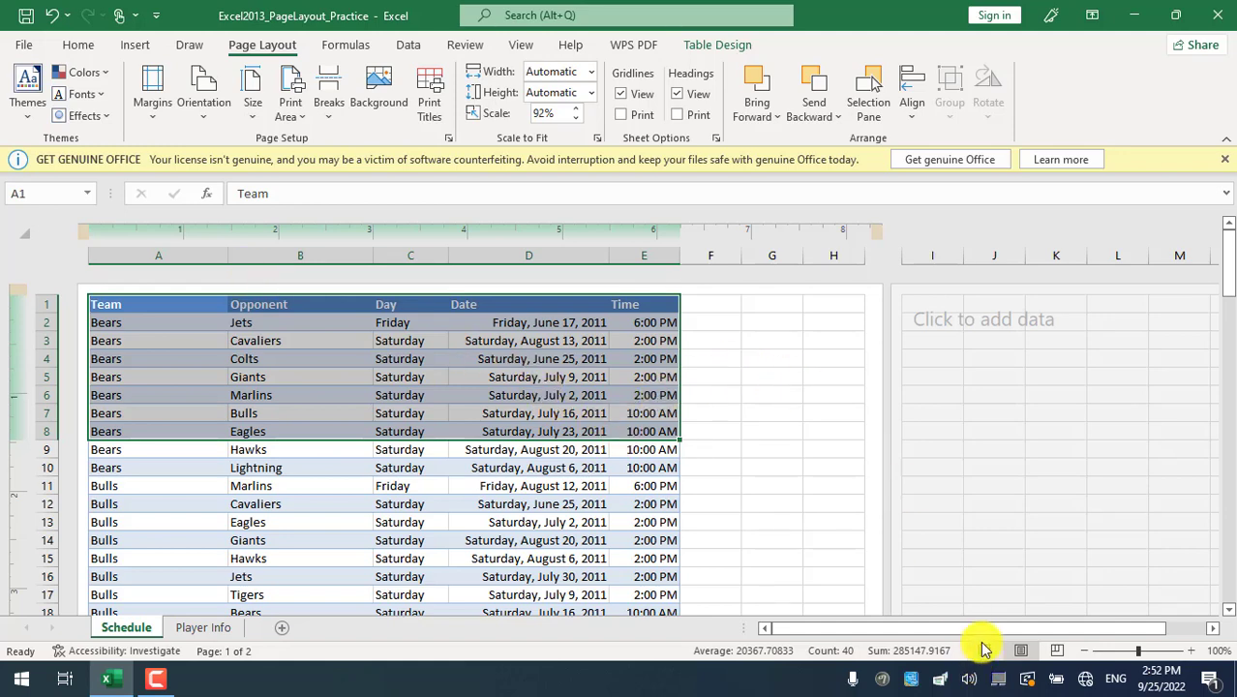
# Step: Apply the Normal margins preset to the Schedule sheet and compare the page division in Normal and Page Layout views
pyautogui.click(141, 124)
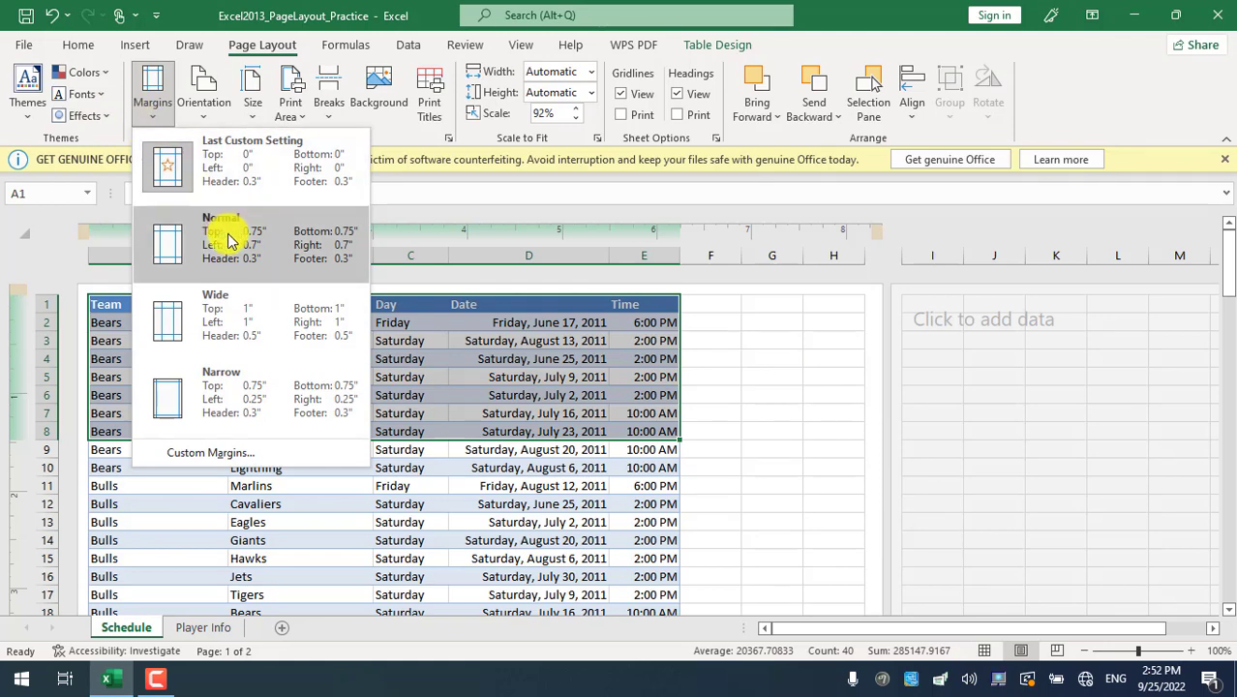
pyautogui.click(230, 240)
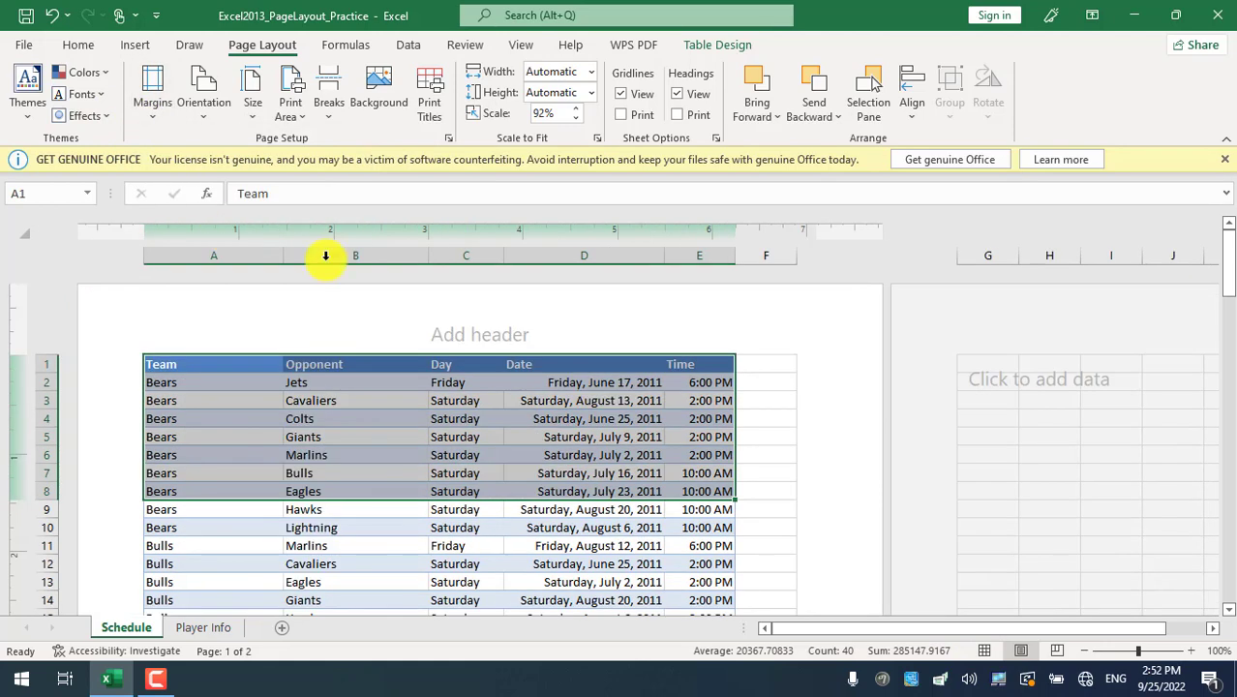
pyautogui.click(985, 651)
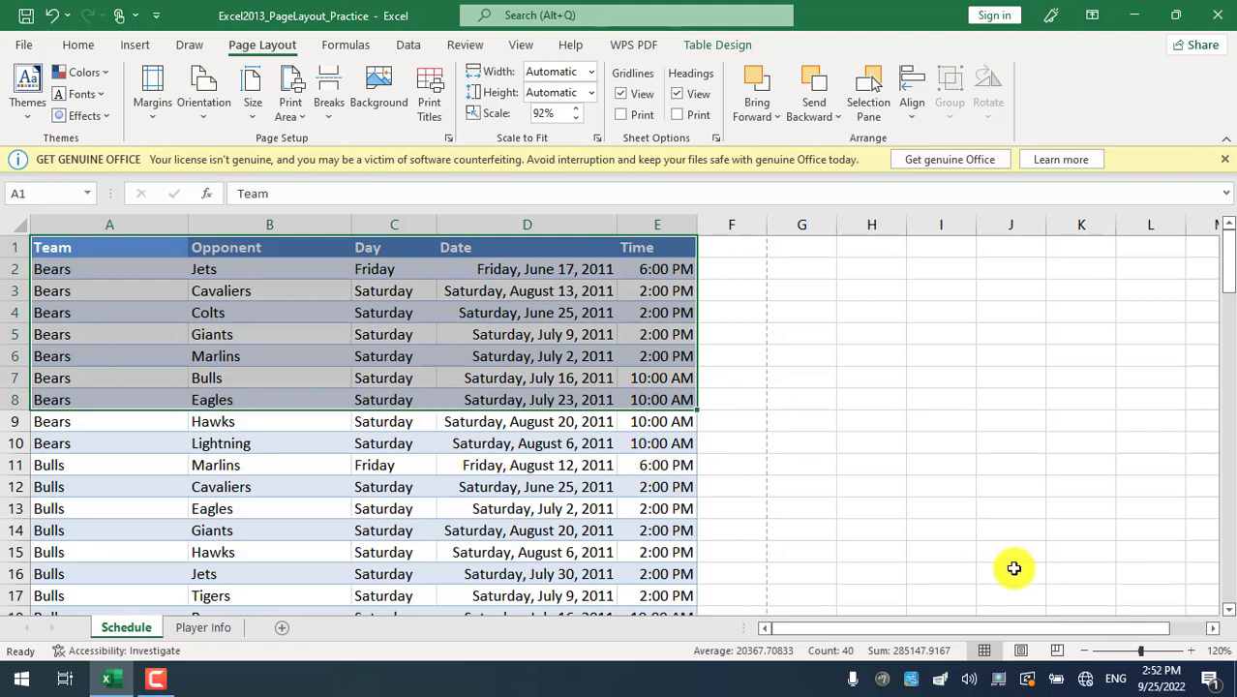
pyautogui.click(1025, 650)
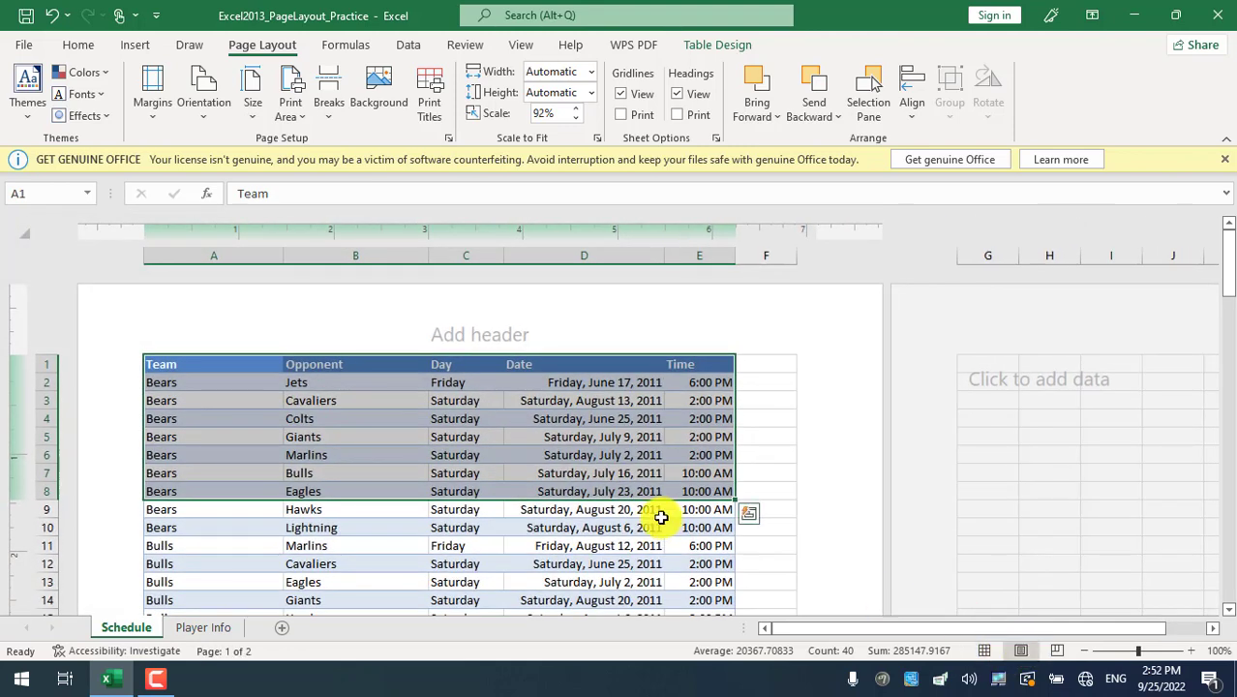
# Step: Select the header cells A1:E1 and the schedule data below them, and examine how the table spreads over the pages
pyautogui.moveTo(174, 357); pyautogui.dragTo(719, 354)
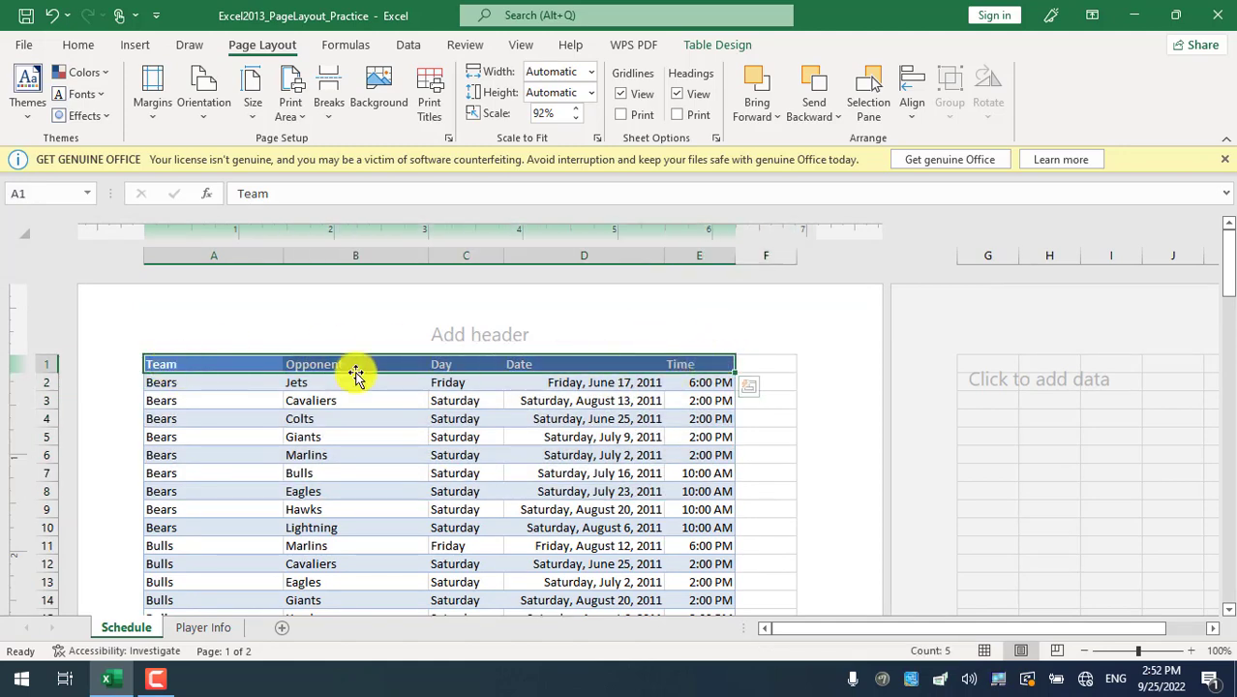
pyautogui.click(165, 394)
pyautogui.moveTo(166, 394); pyautogui.dragTo(199, 641)
pyautogui.scroll(-3, 409, 520)
pyautogui.scroll(-2, 410, 520)
pyautogui.scroll(1, 426, 474)
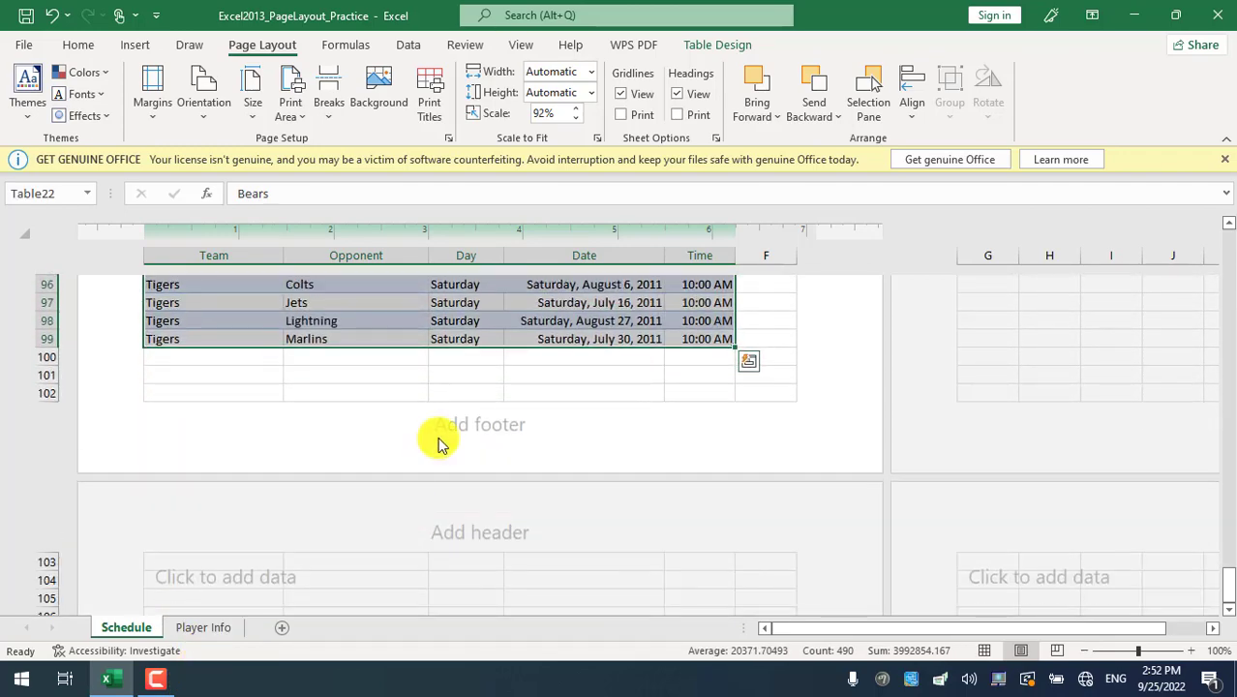
pyautogui.scroll(18, 369, 455)
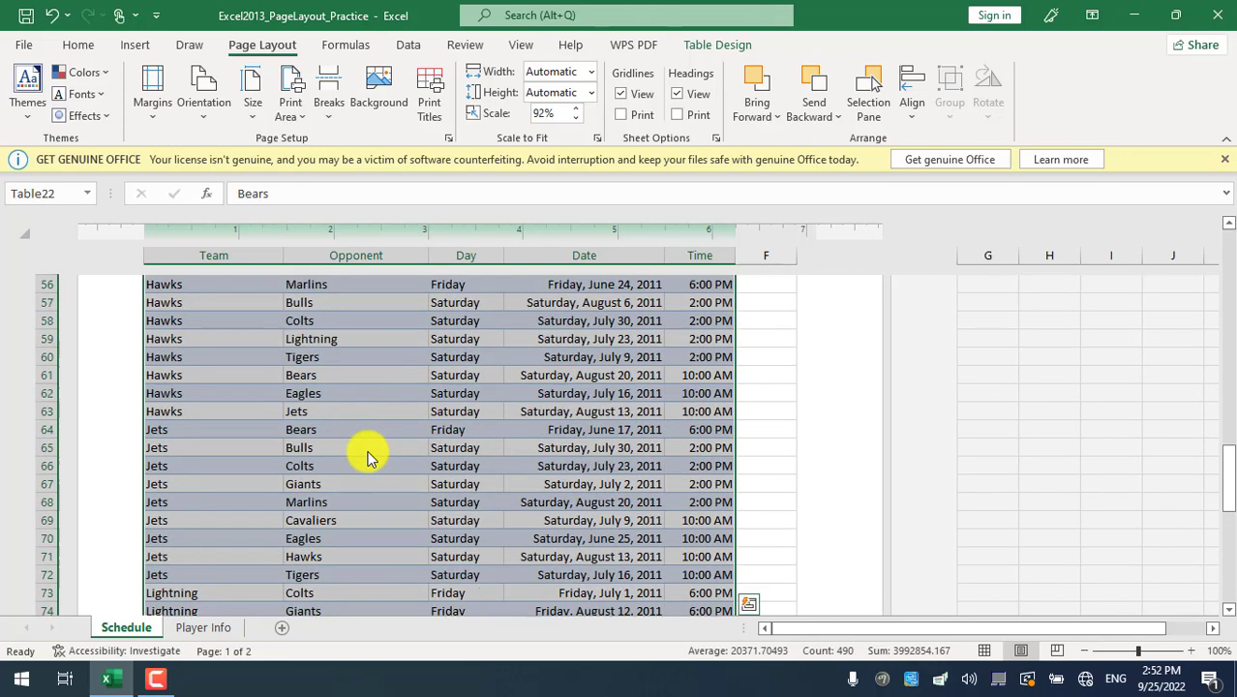
pyautogui.scroll(2, 368, 453)
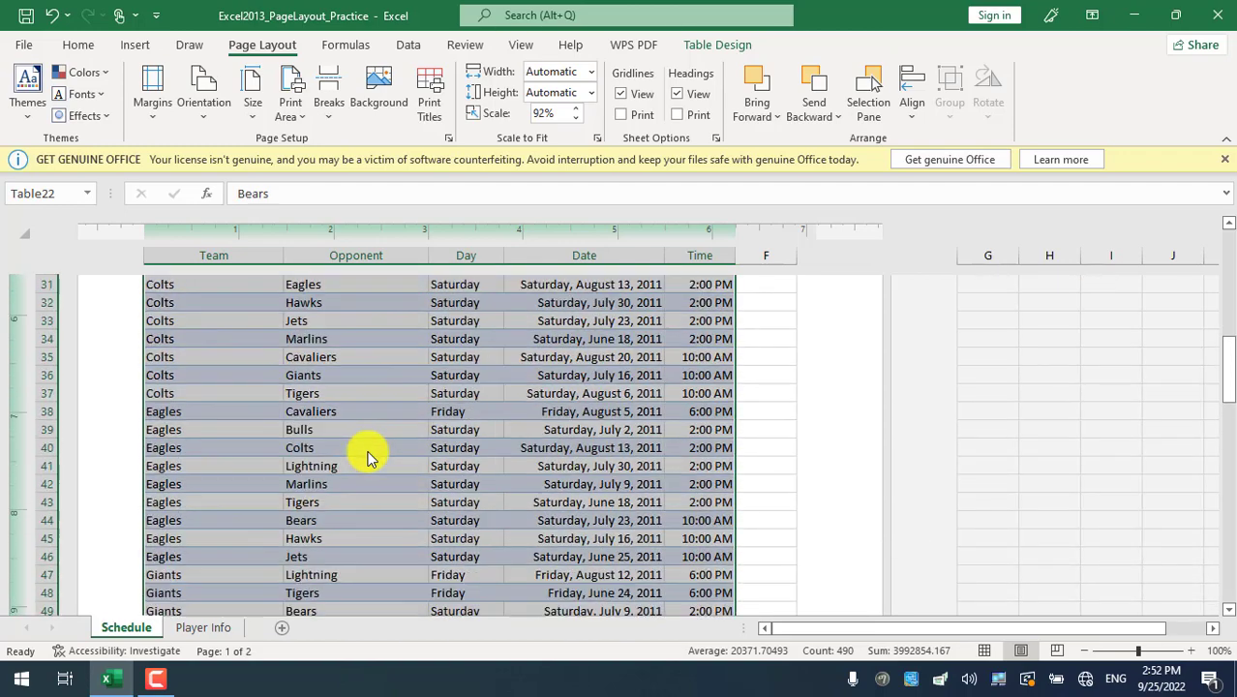
pyautogui.scroll(-2, 367, 453)
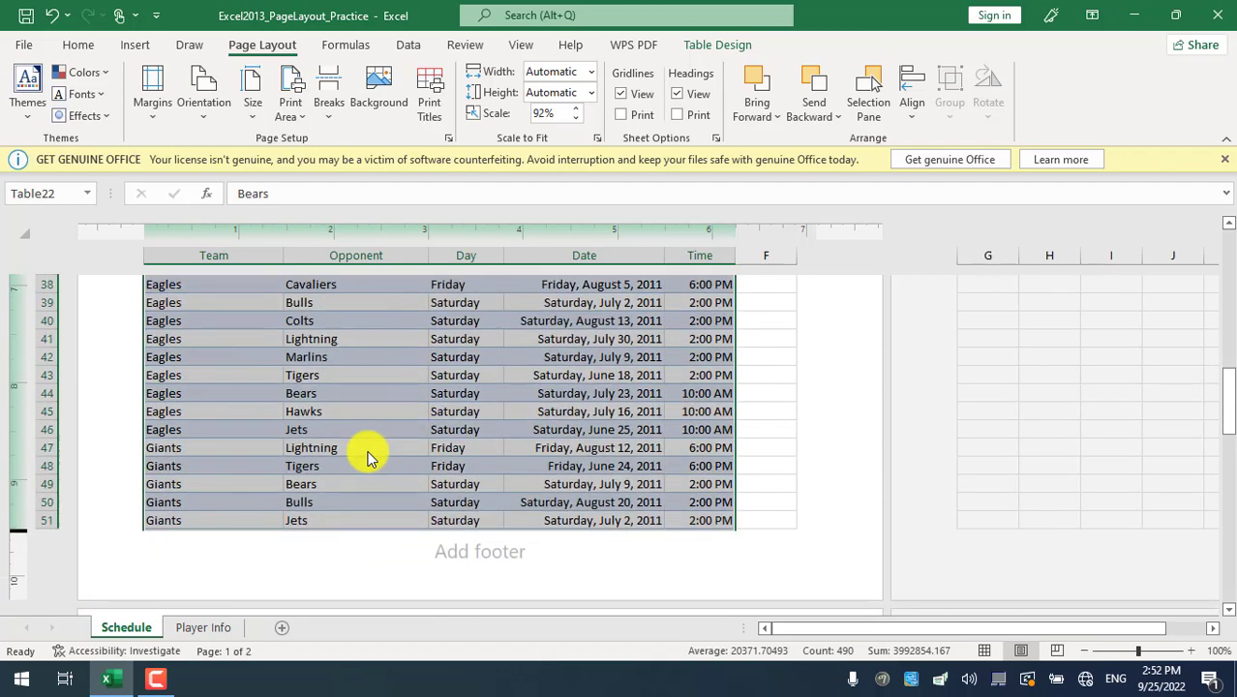
# Step: Check the page division by selecting row 51 at the end of the first page and cells A52:E52 on the second
pyautogui.click(47, 521)
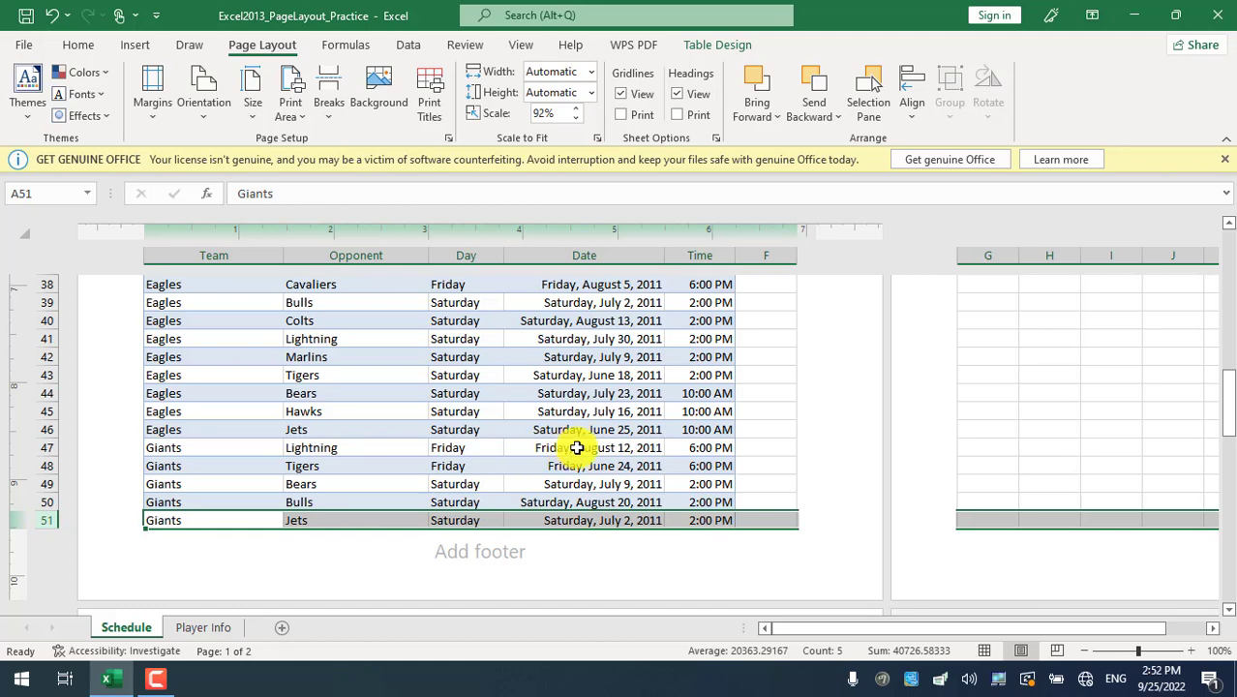
pyautogui.scroll(-5, 572, 440)
pyautogui.scroll(2, 577, 447)
pyautogui.scroll(2, 575, 443)
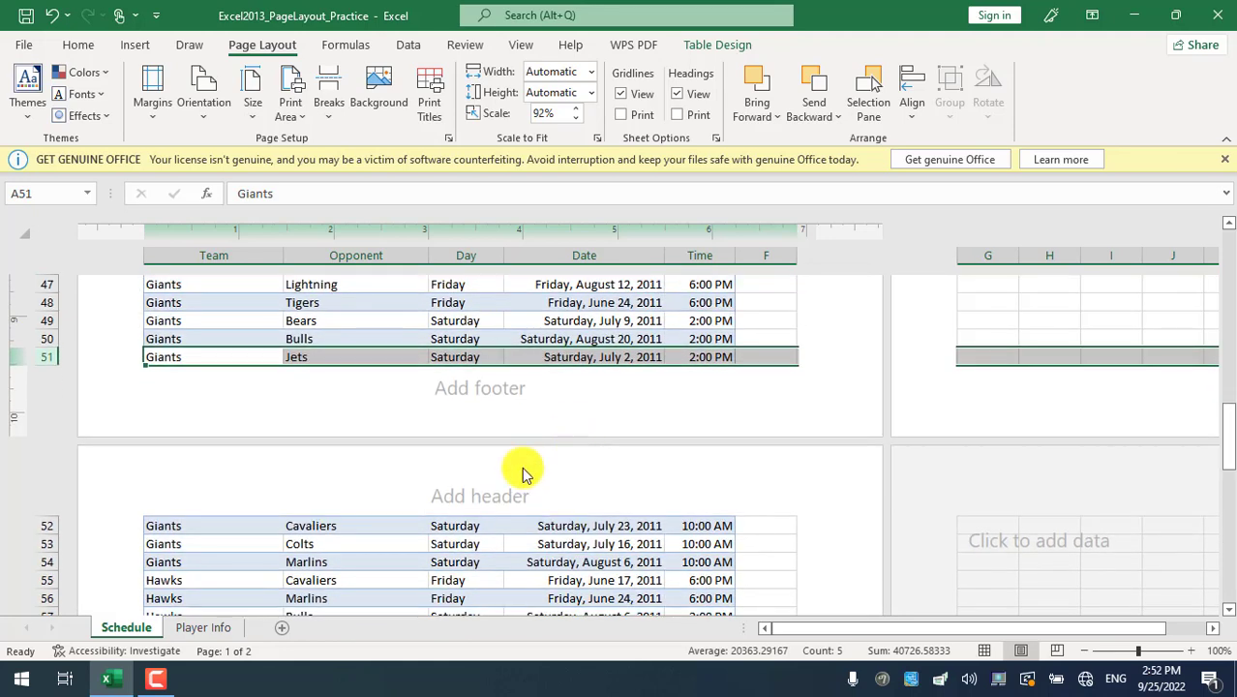
pyautogui.click(42, 528)
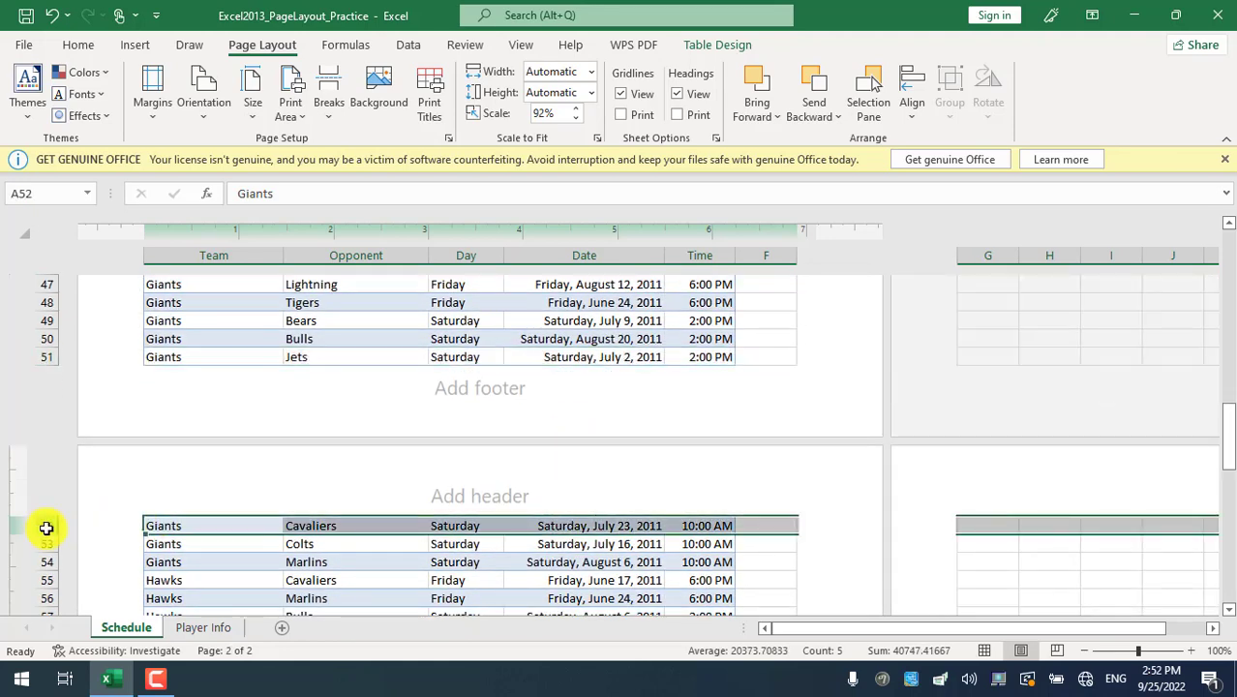
pyautogui.click(174, 524)
pyautogui.moveTo(175, 525); pyautogui.dragTo(722, 529)
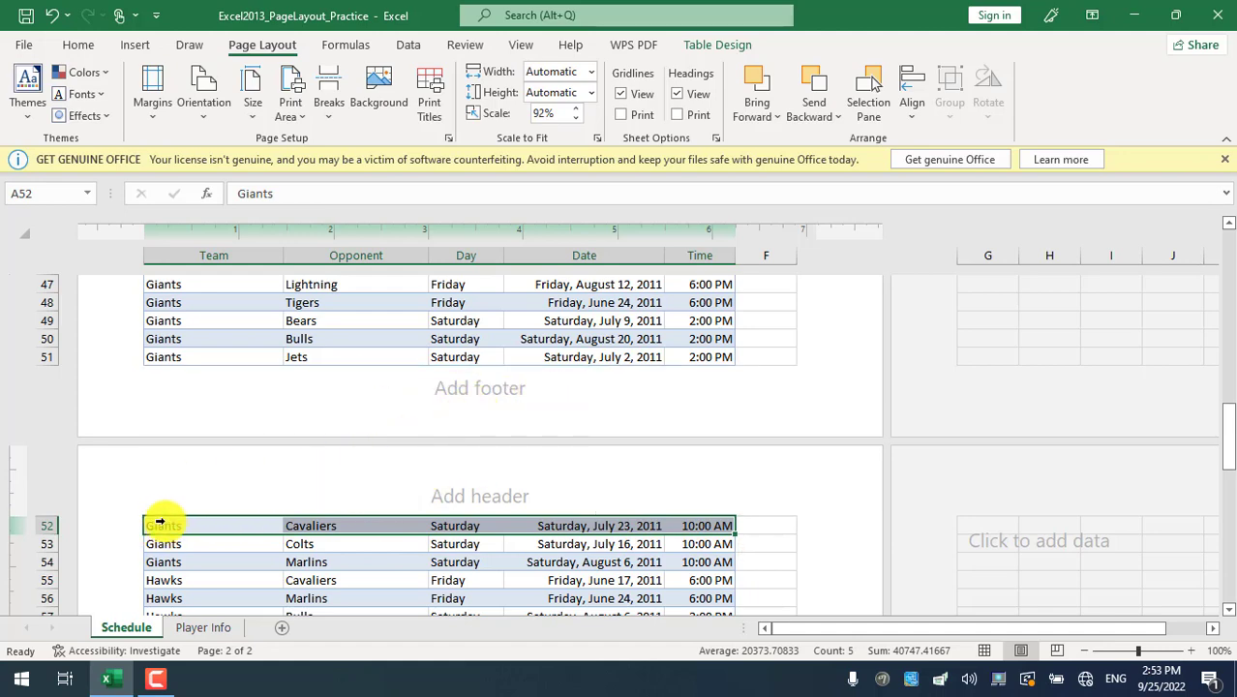
# Step: Compare the table headings on the first page with the start of the second page, and return to Normal view
pyautogui.scroll(15, 214, 442)
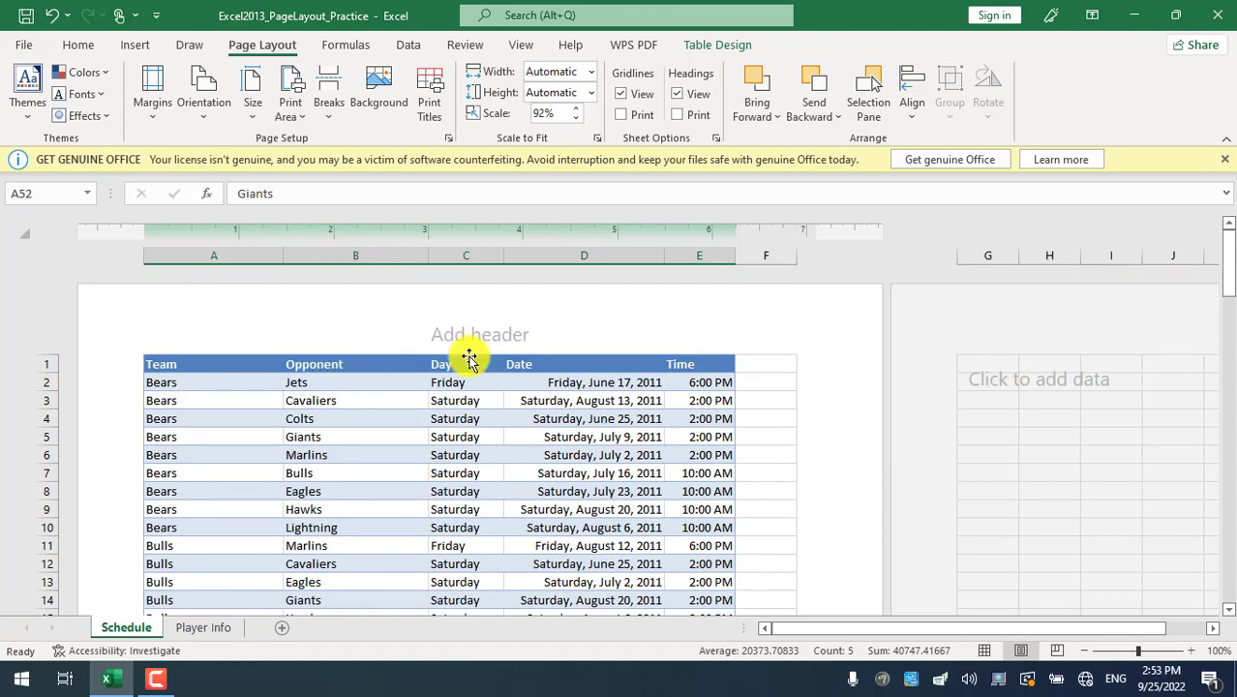
pyautogui.scroll(-15, 577, 484)
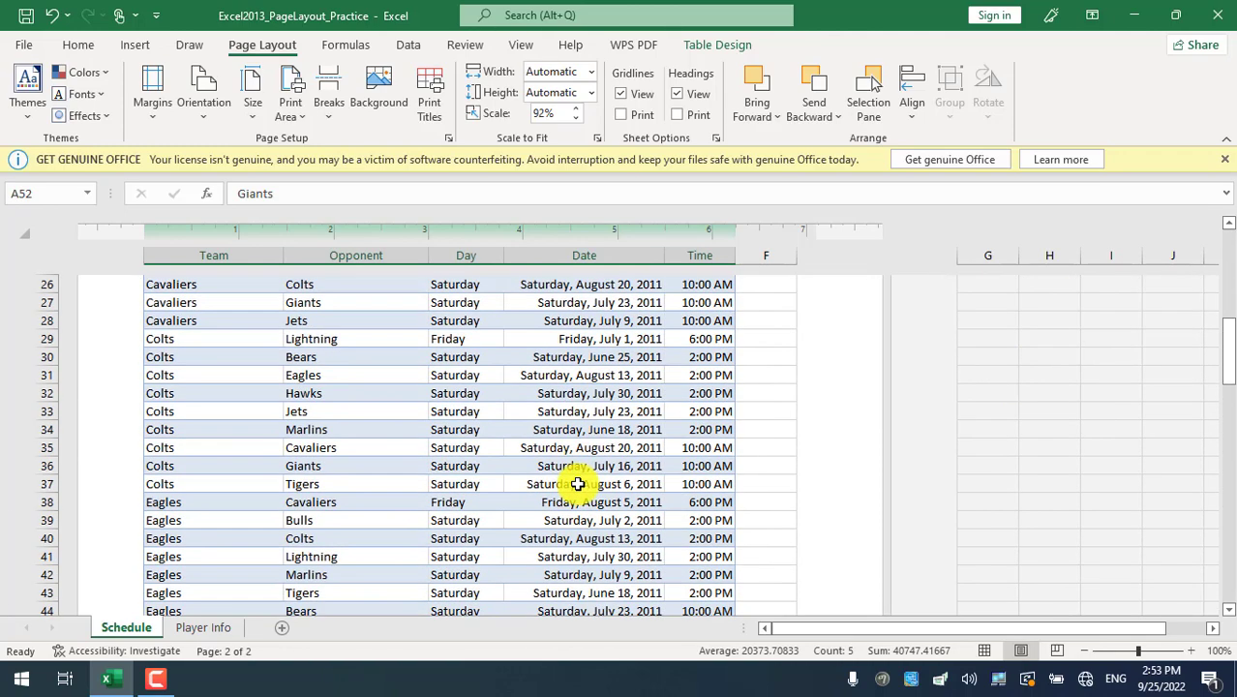
pyautogui.scroll(-5, 577, 484)
pyautogui.scroll(6, 577, 484)
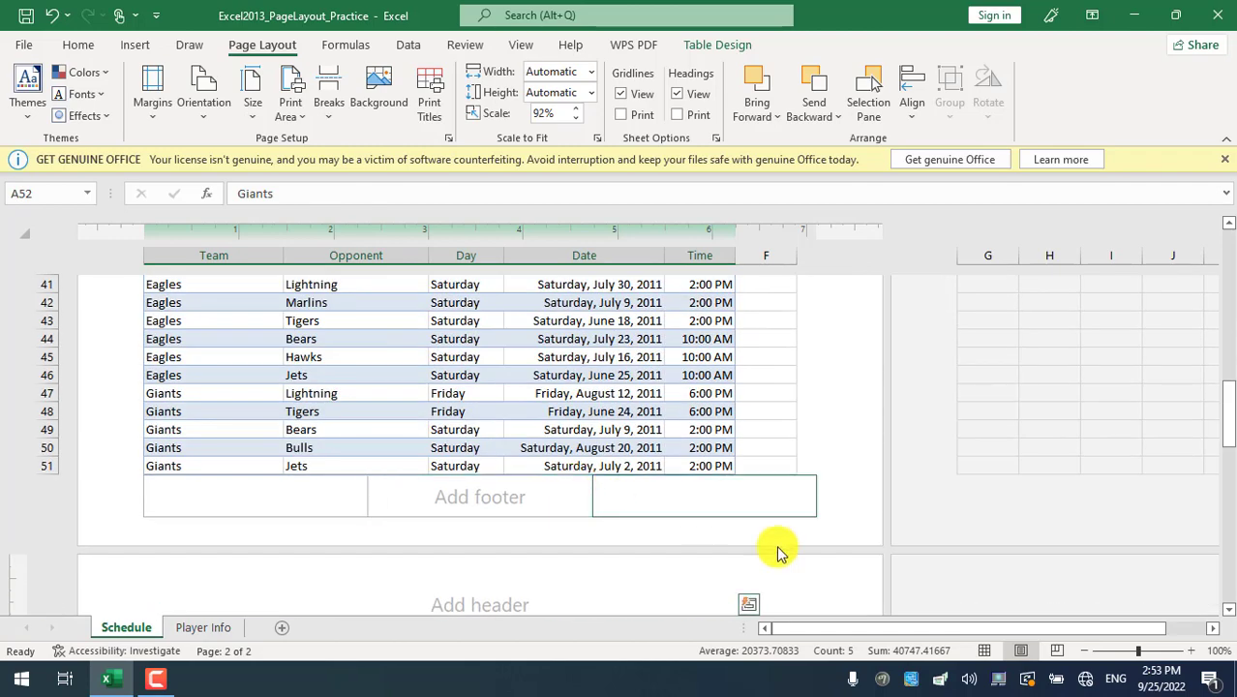
pyautogui.click(984, 650)
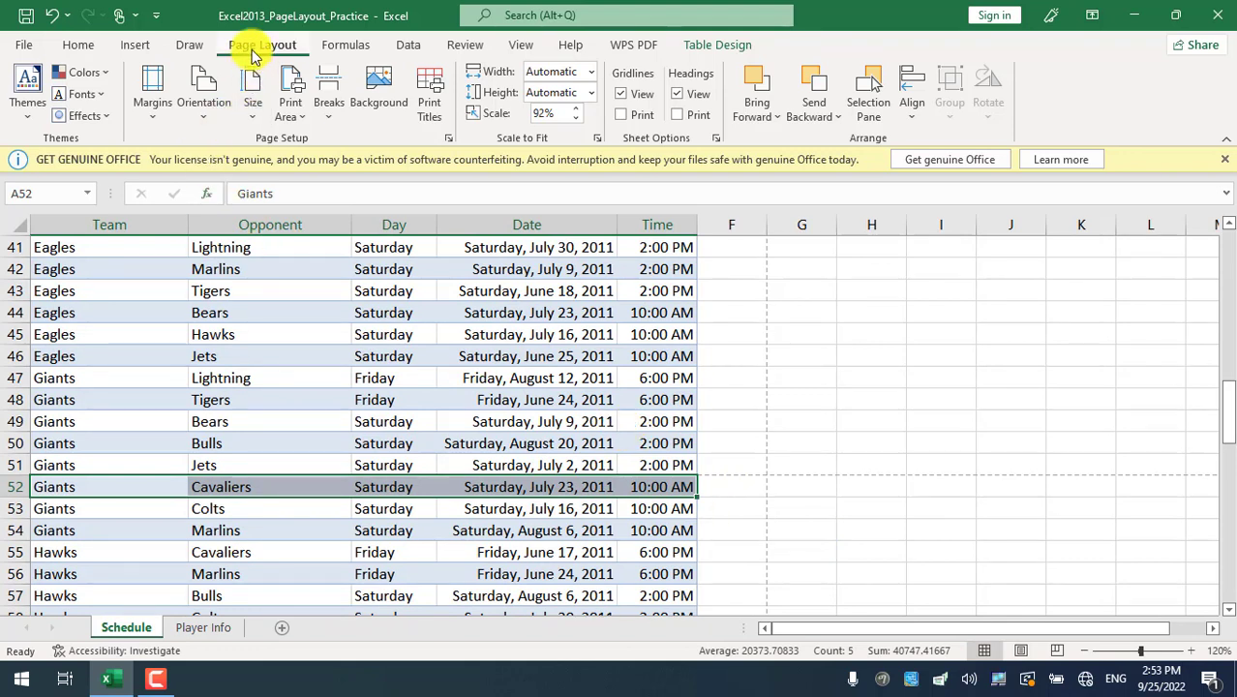
# Step: Set the print titles to repeat row $1:$1 at the top of every page and check the second page in Page Layout view
pyautogui.click(433, 105)
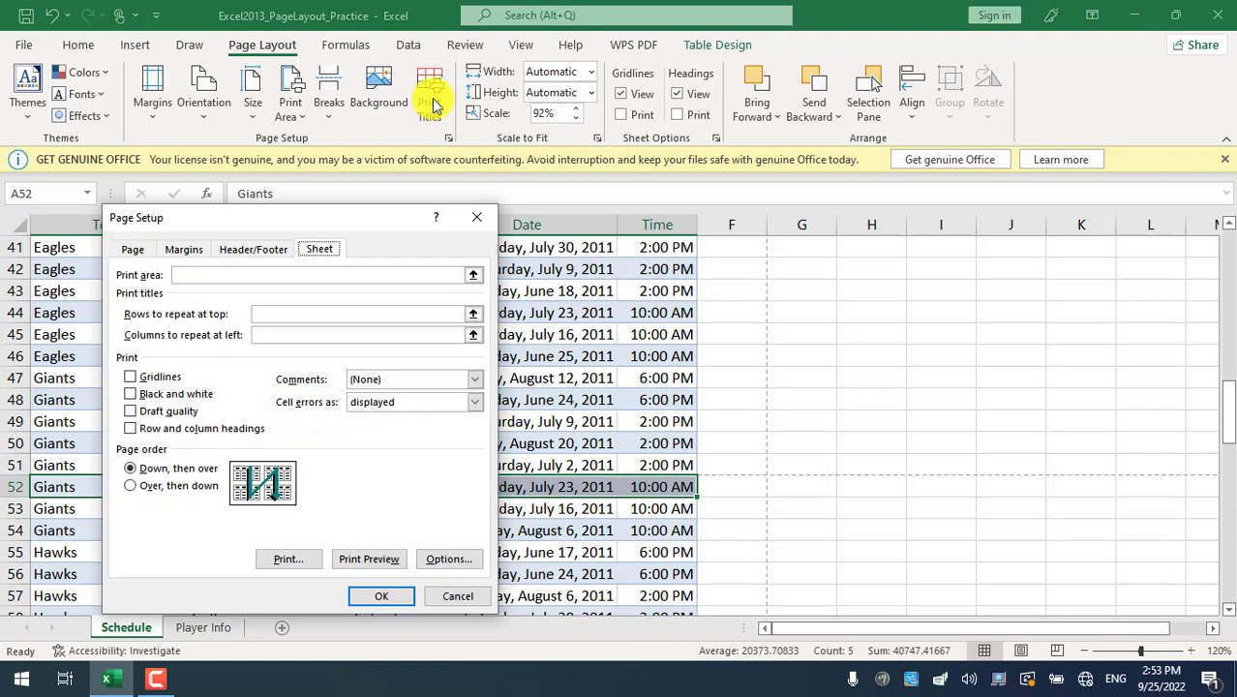
pyautogui.moveTo(304, 221); pyautogui.dragTo(852, 269)
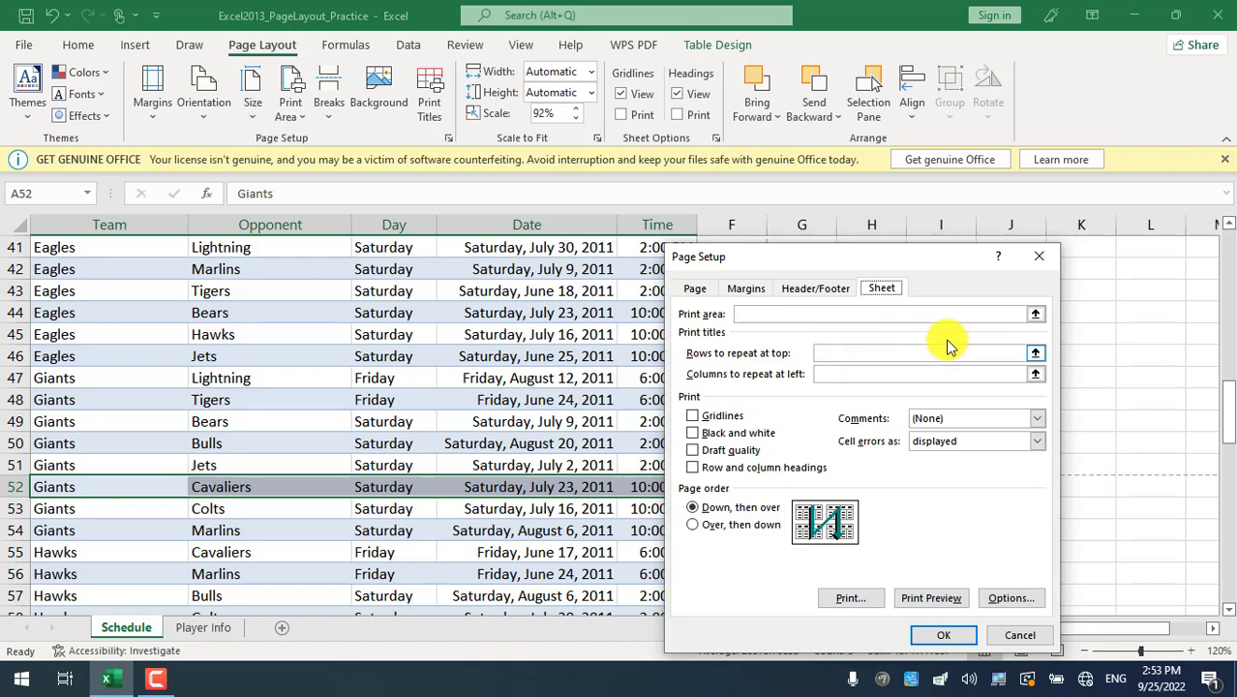
pyautogui.click(1036, 353)
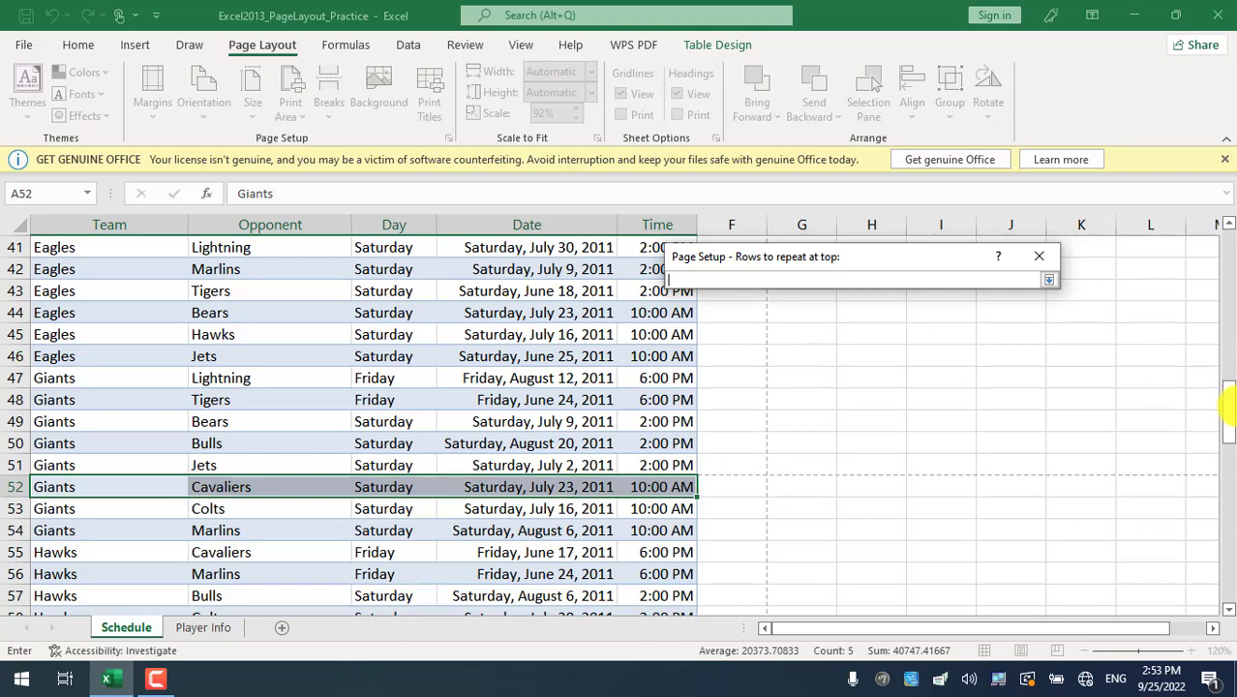
pyautogui.moveTo(1230, 416); pyautogui.dragTo(1215, 230)
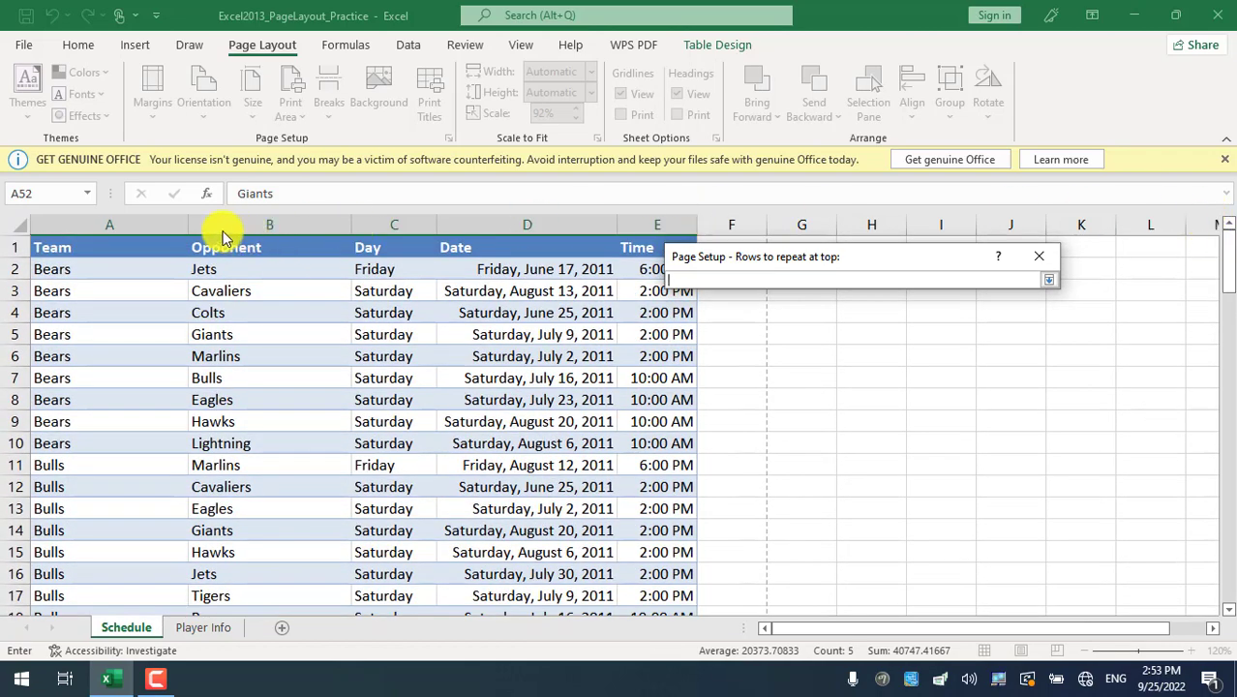
pyautogui.click(58, 248)
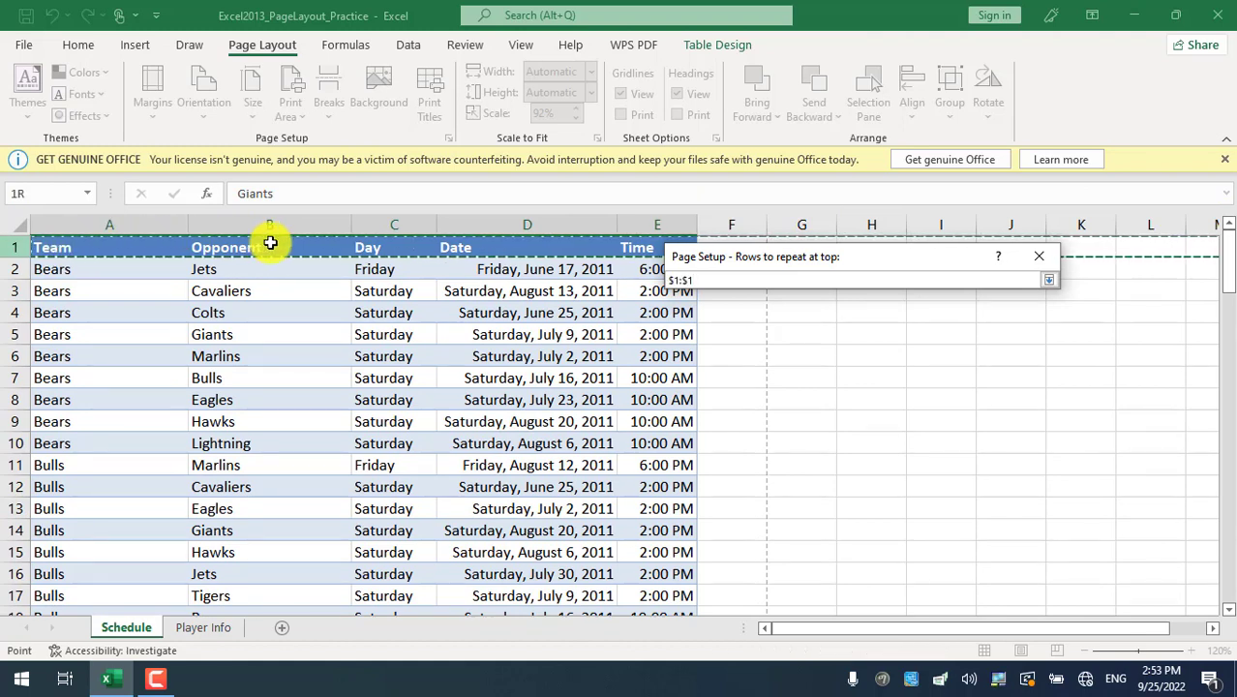
pyautogui.moveTo(271, 243); pyautogui.dragTo(395, 243)
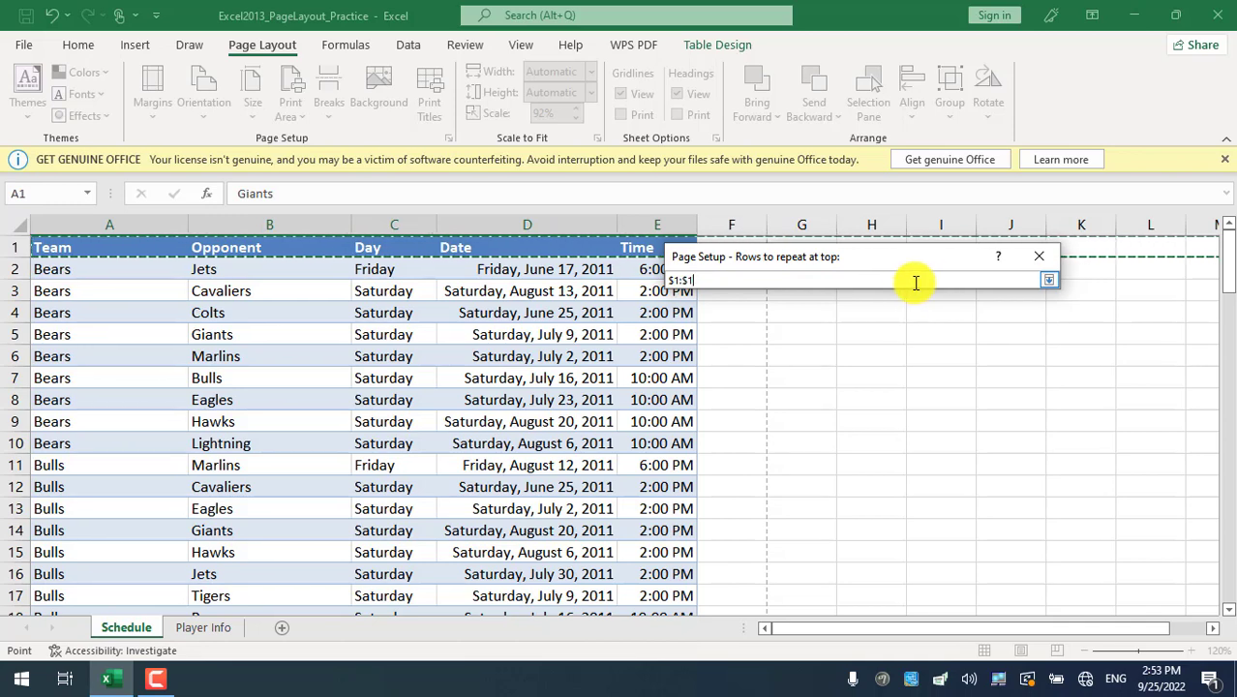
pyautogui.click(1049, 282)
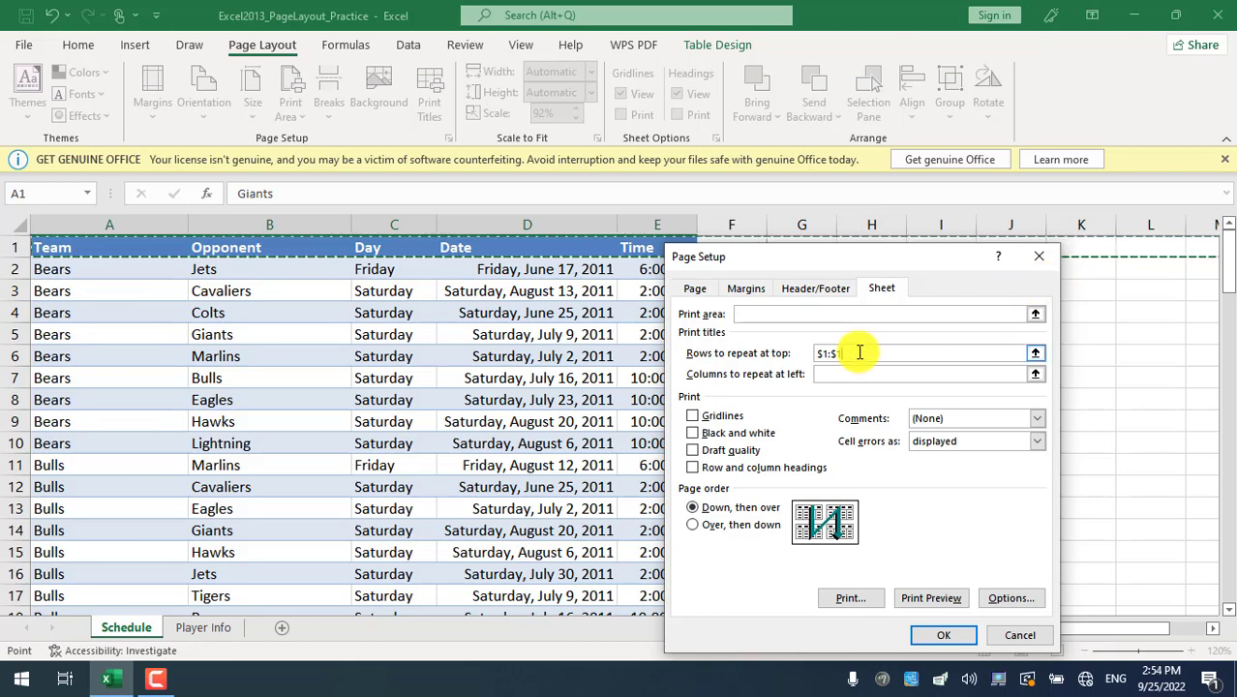
pyautogui.click(937, 635)
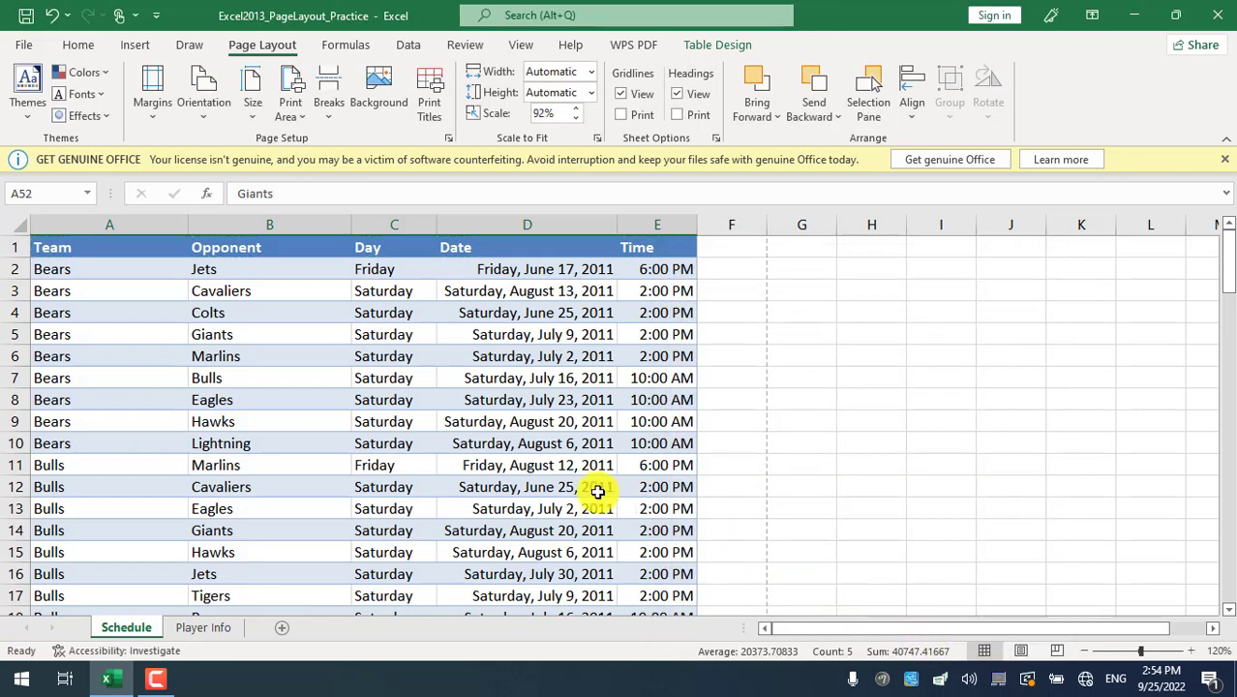
pyautogui.click(1021, 652)
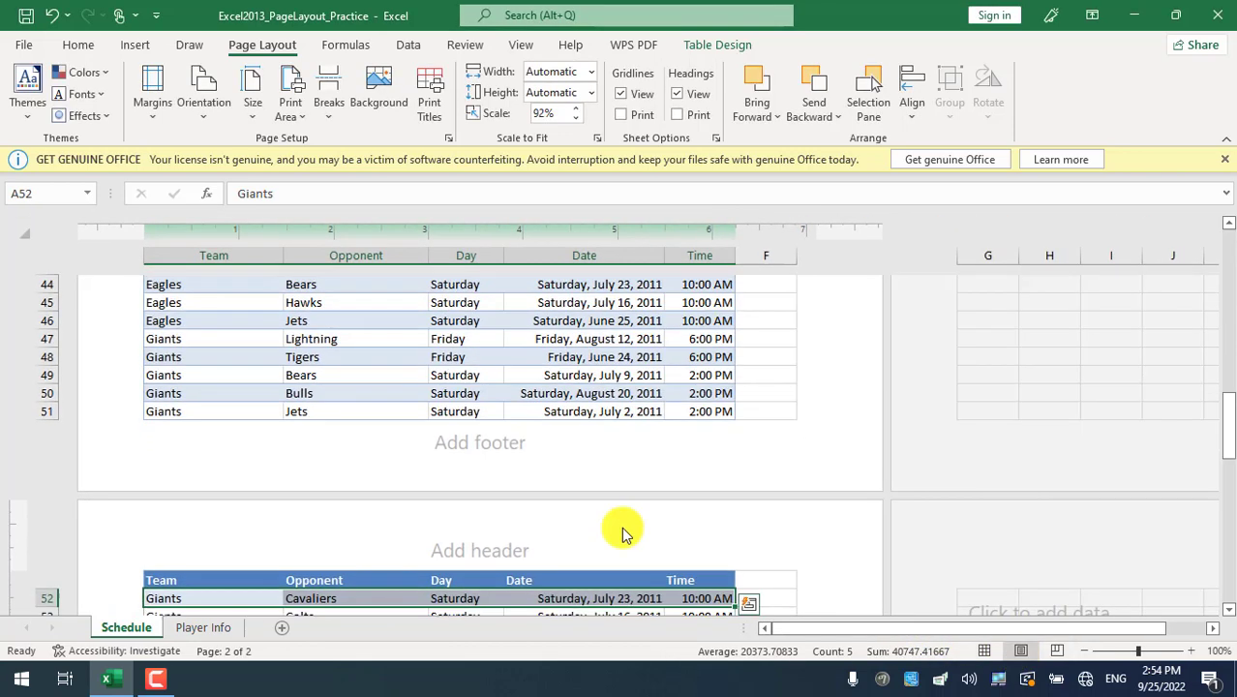
# Step: Compare the repeated header row above row 52 with the first page's headings and examine the rest of the second page
pyautogui.scroll(-2, 450, 487)
pyautogui.scroll(4, 368, 444)
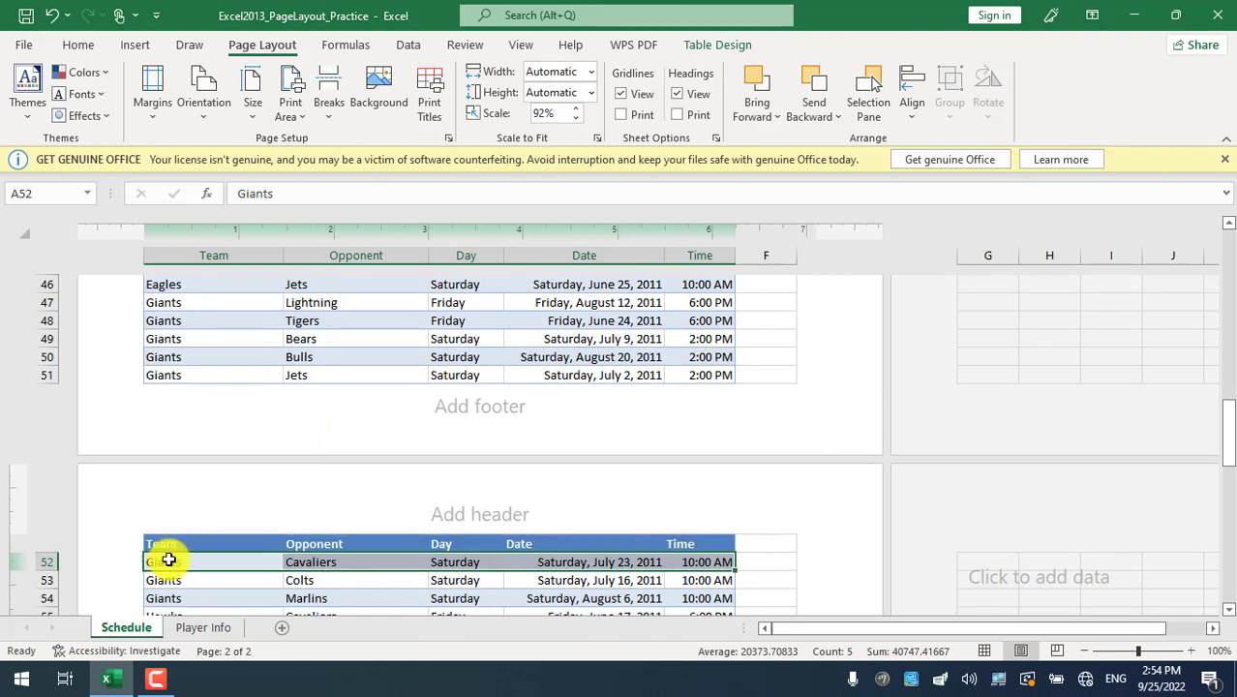
pyautogui.moveTo(171, 571); pyautogui.dragTo(204, 545)
pyautogui.scroll(4, 259, 464)
pyautogui.scroll(12, 261, 461)
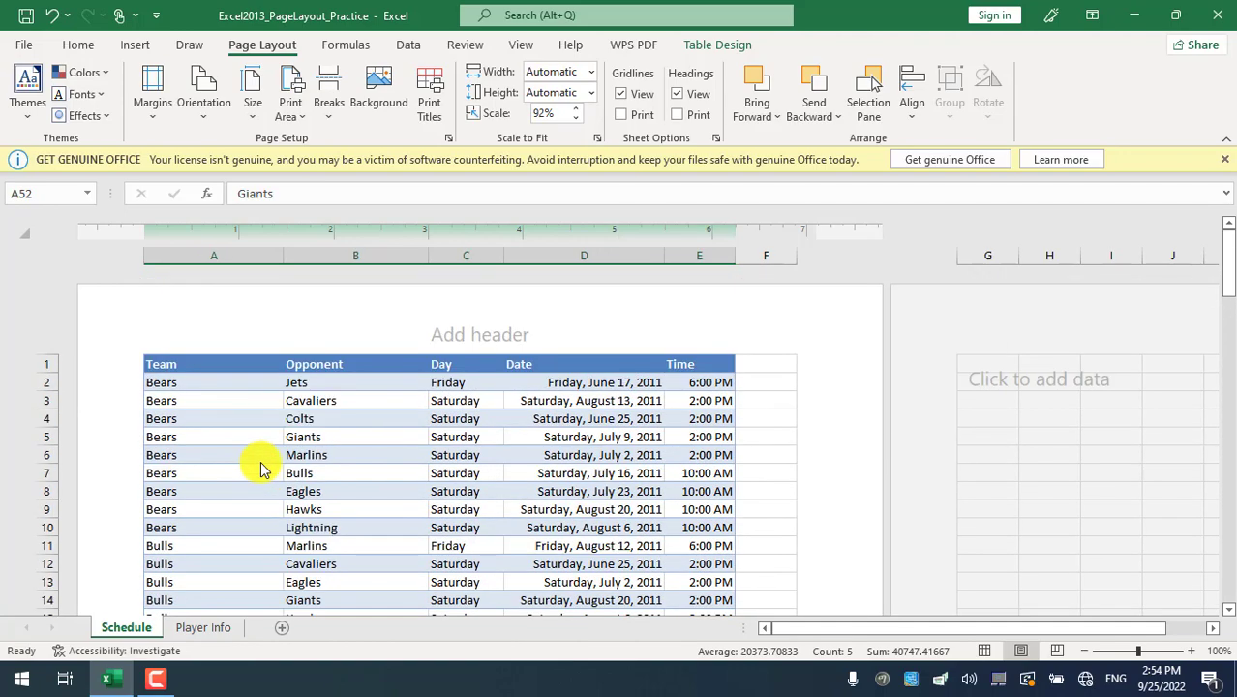
pyautogui.scroll(-12, 349, 417)
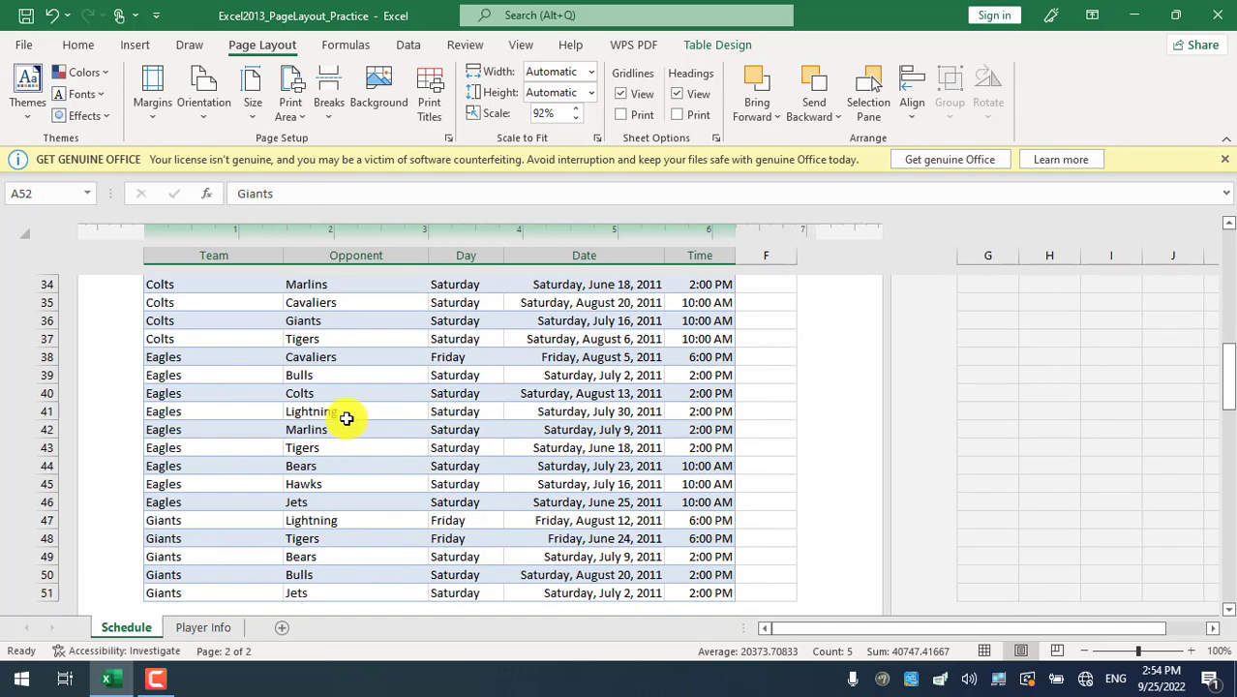
pyautogui.scroll(-20, 346, 418)
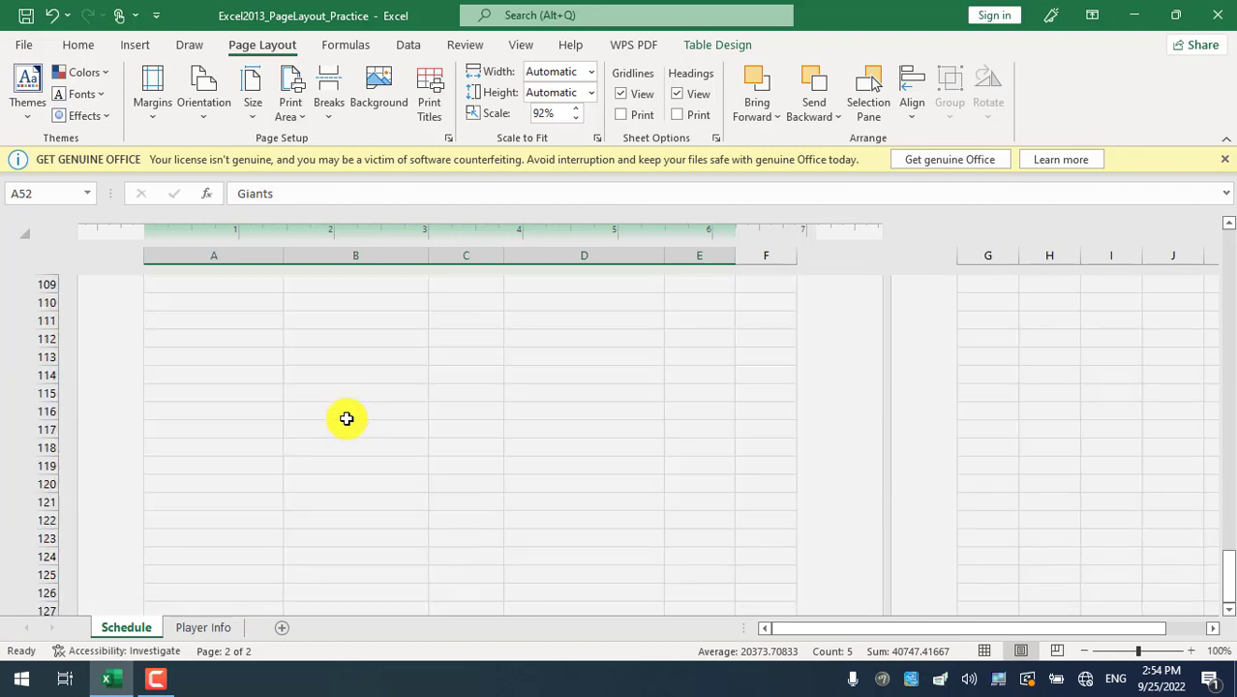
pyautogui.scroll(11, 346, 418)
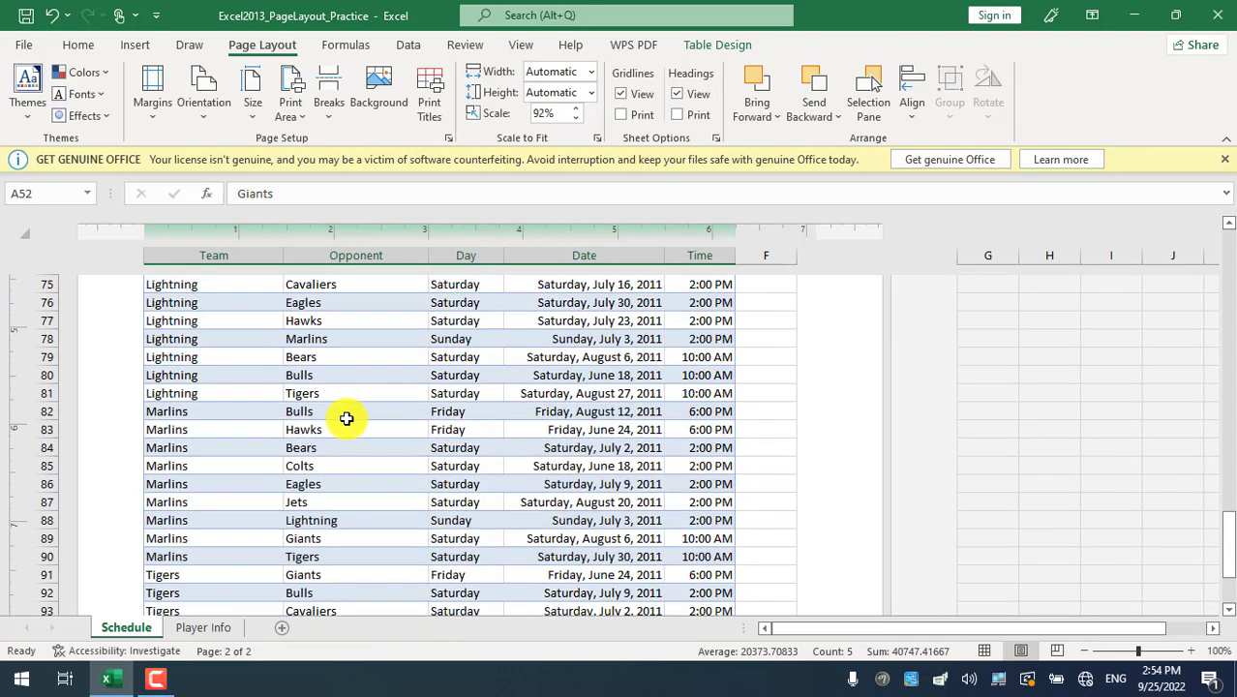
pyautogui.scroll(2, 347, 418)
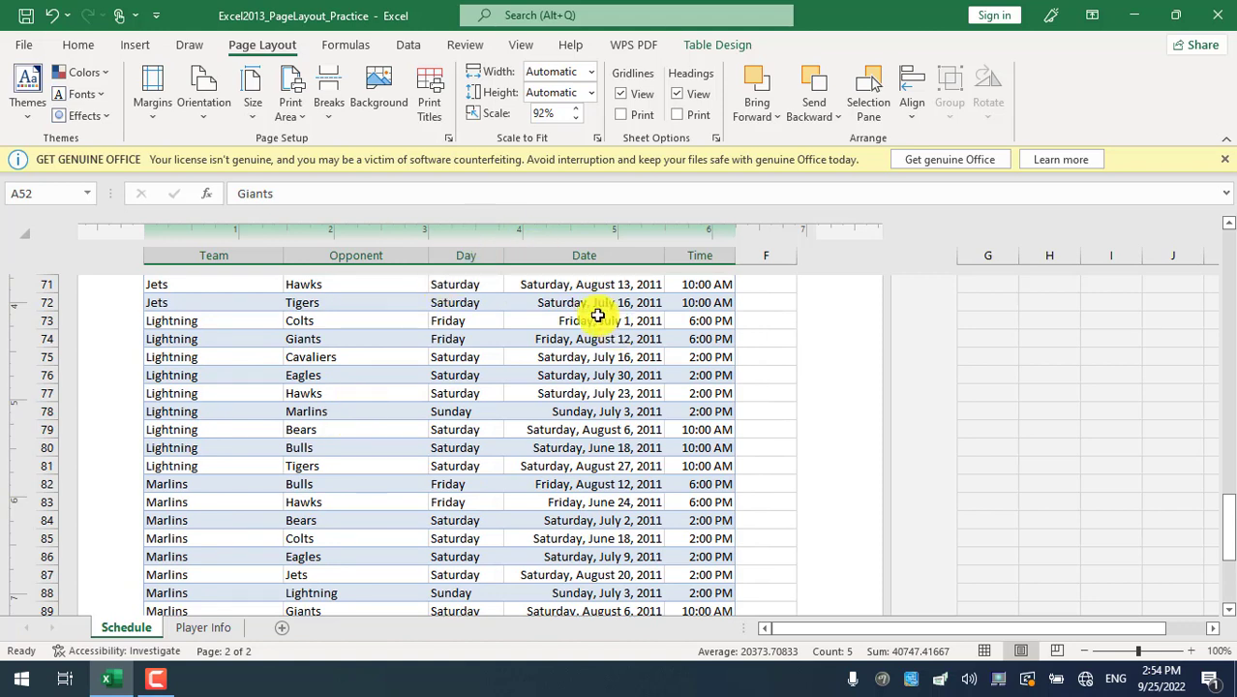
# Step: Return to Normal view and insert a page break at cell B102, below the end of the schedule table
pyautogui.click(986, 652)
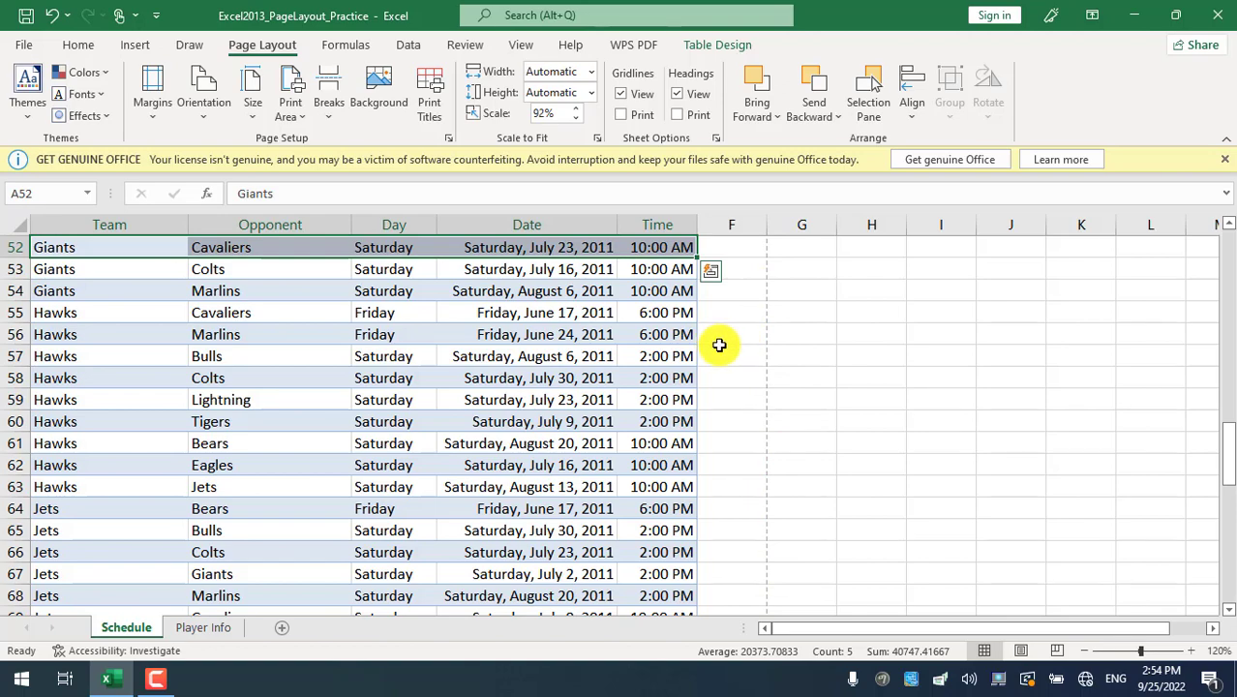
pyautogui.scroll(-15, 502, 419)
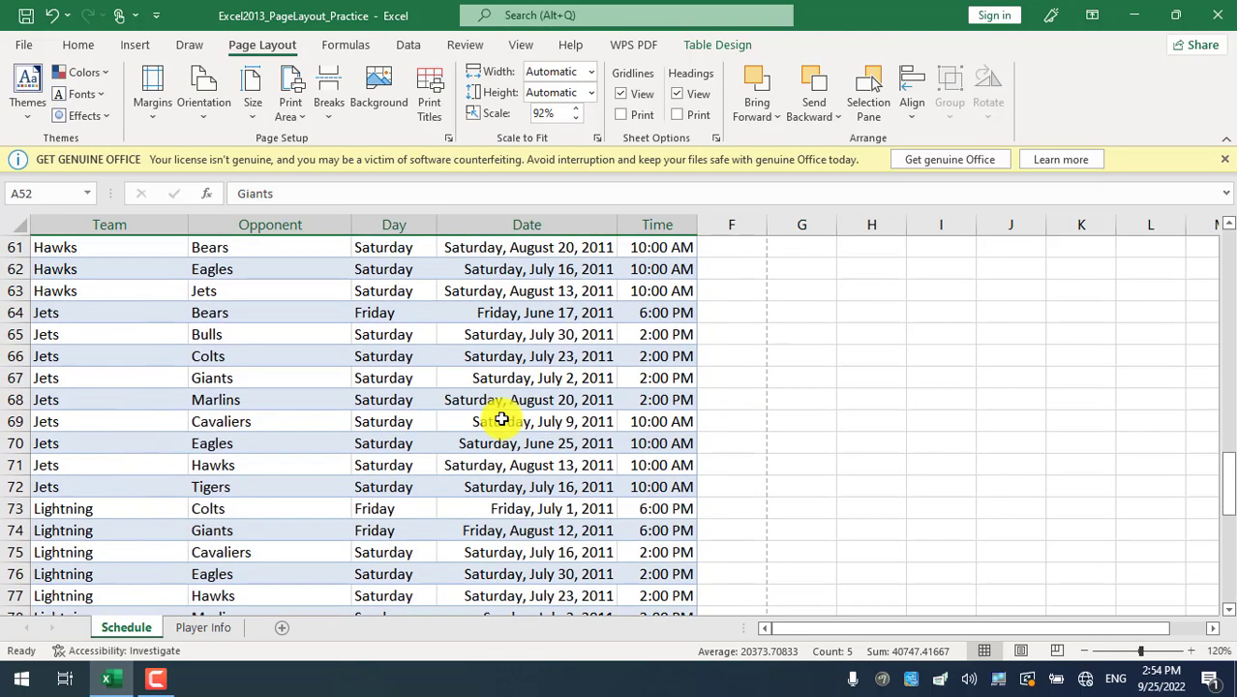
pyautogui.scroll(1, 502, 419)
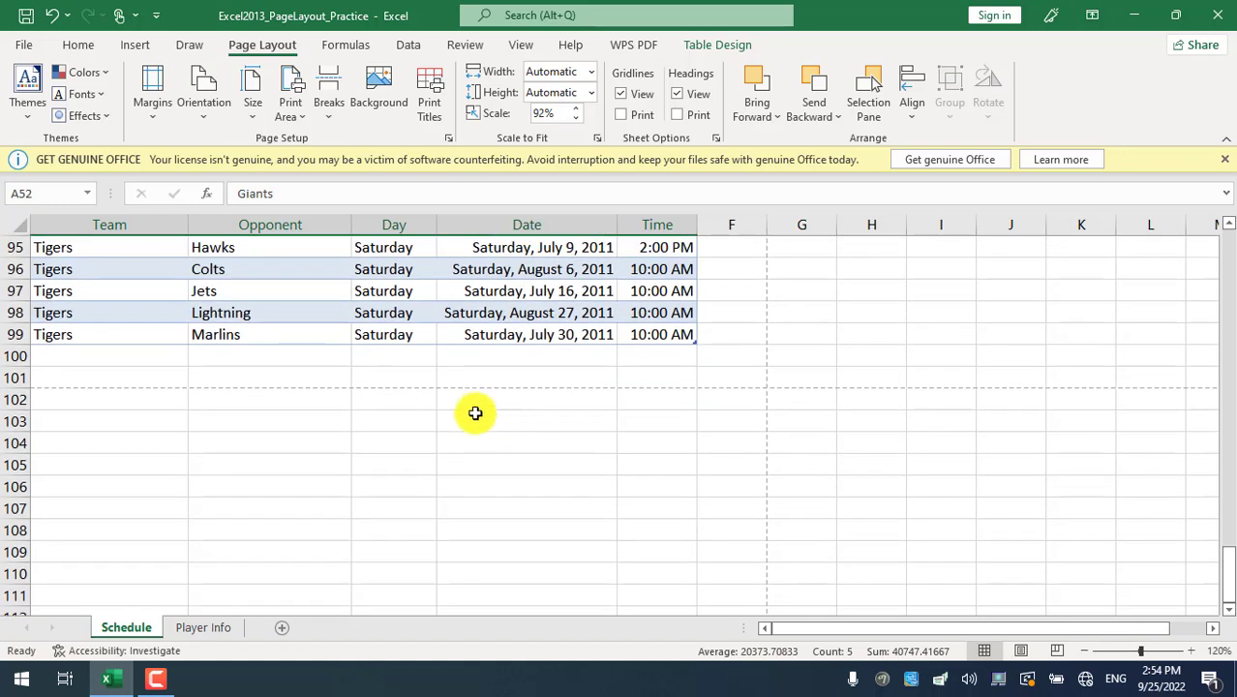
pyautogui.moveTo(365, 384); pyautogui.dragTo(459, 357)
pyautogui.click(219, 394)
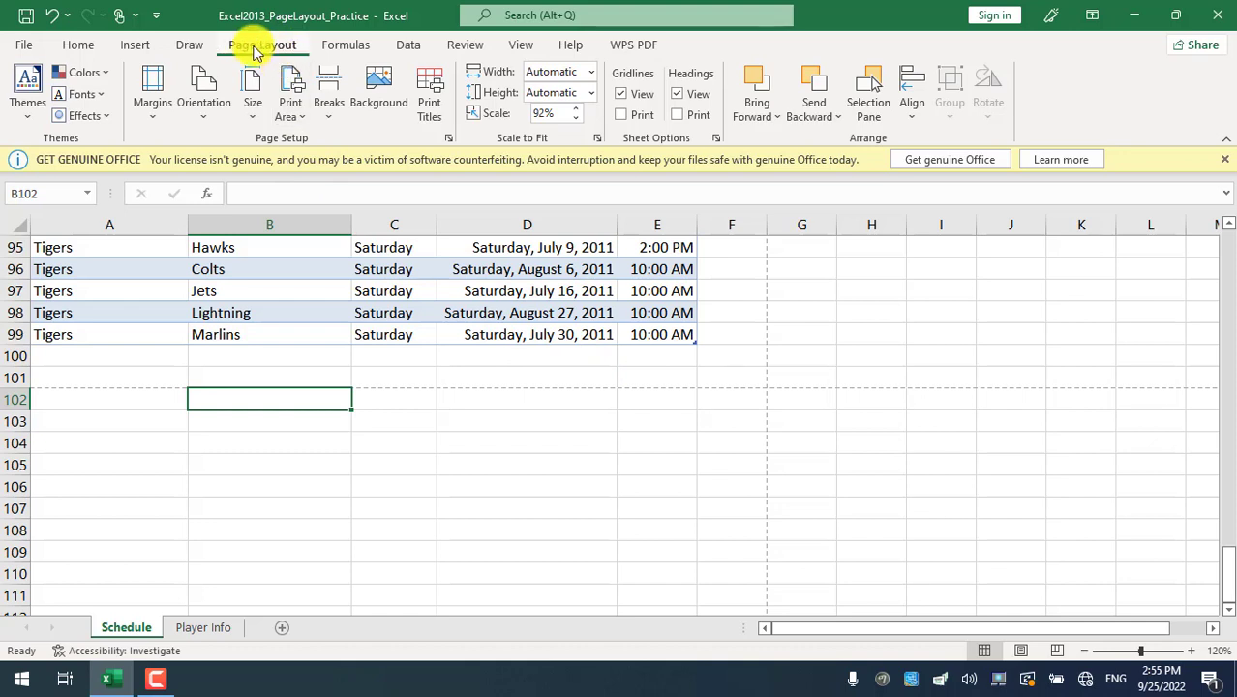
pyautogui.click(327, 103)
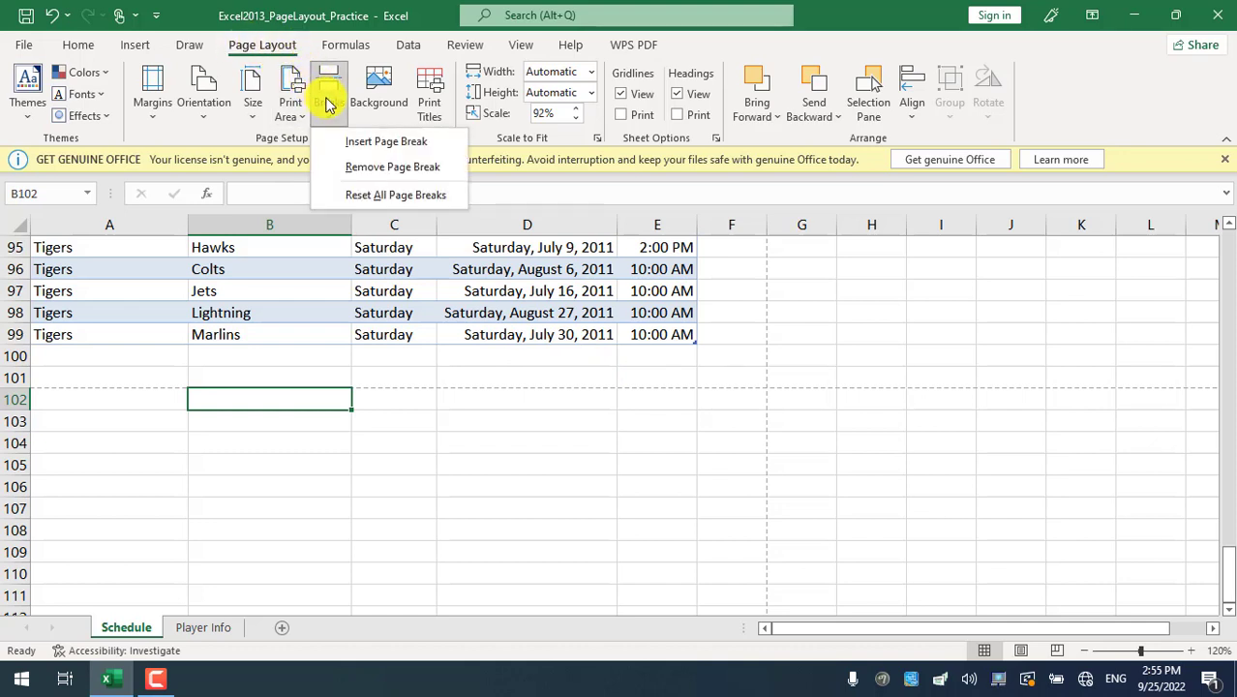
pyautogui.click(392, 143)
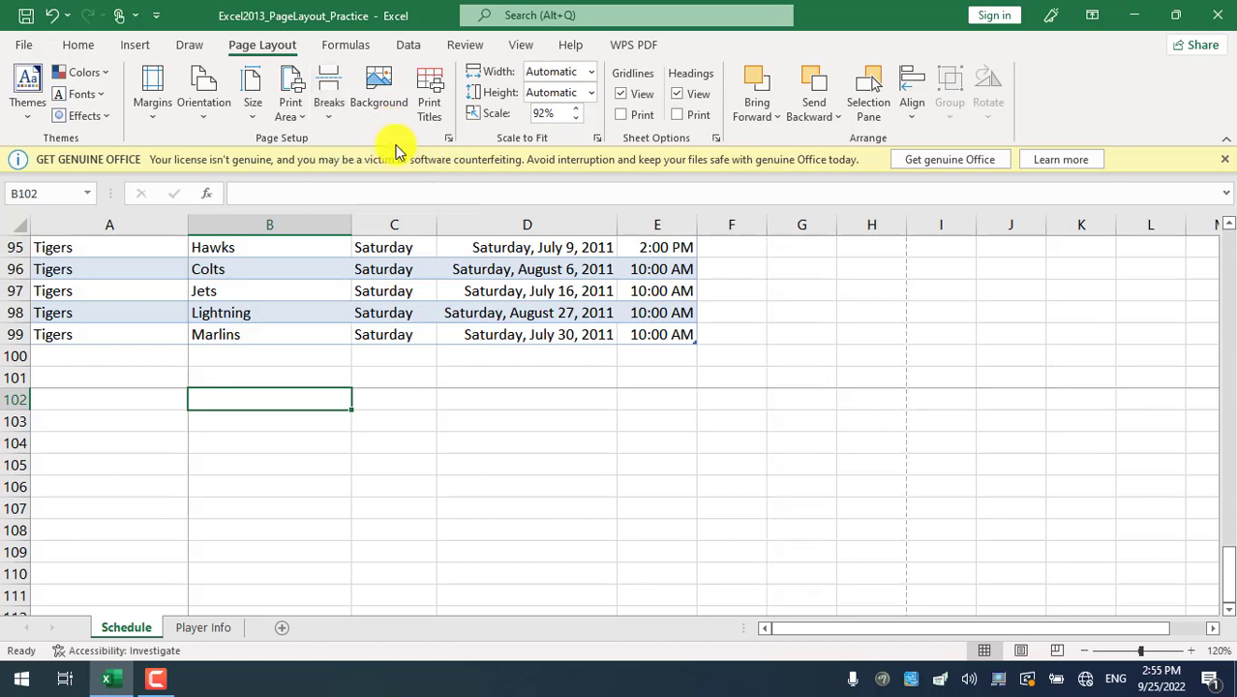
# Step: Examine the page break lines across the sheet, checking the horizontal break above row 102 and the vertical break beside column H
pyautogui.scroll(2, 668, 380)
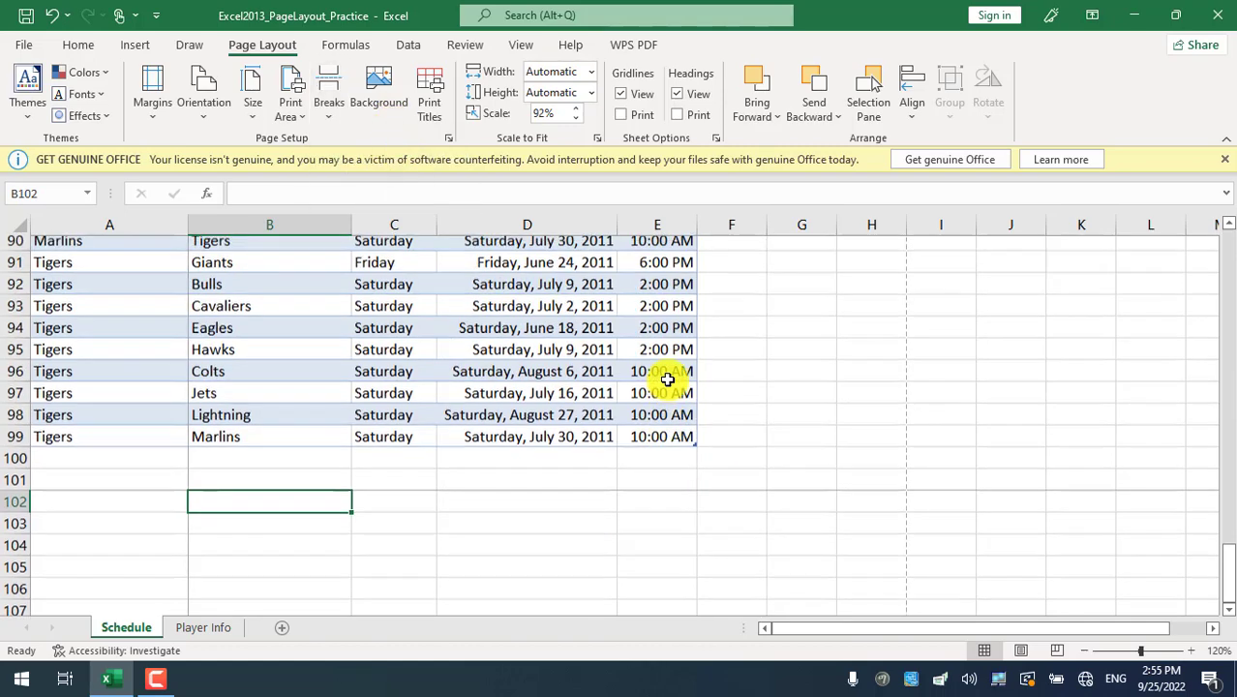
pyautogui.scroll(8, 944, 499)
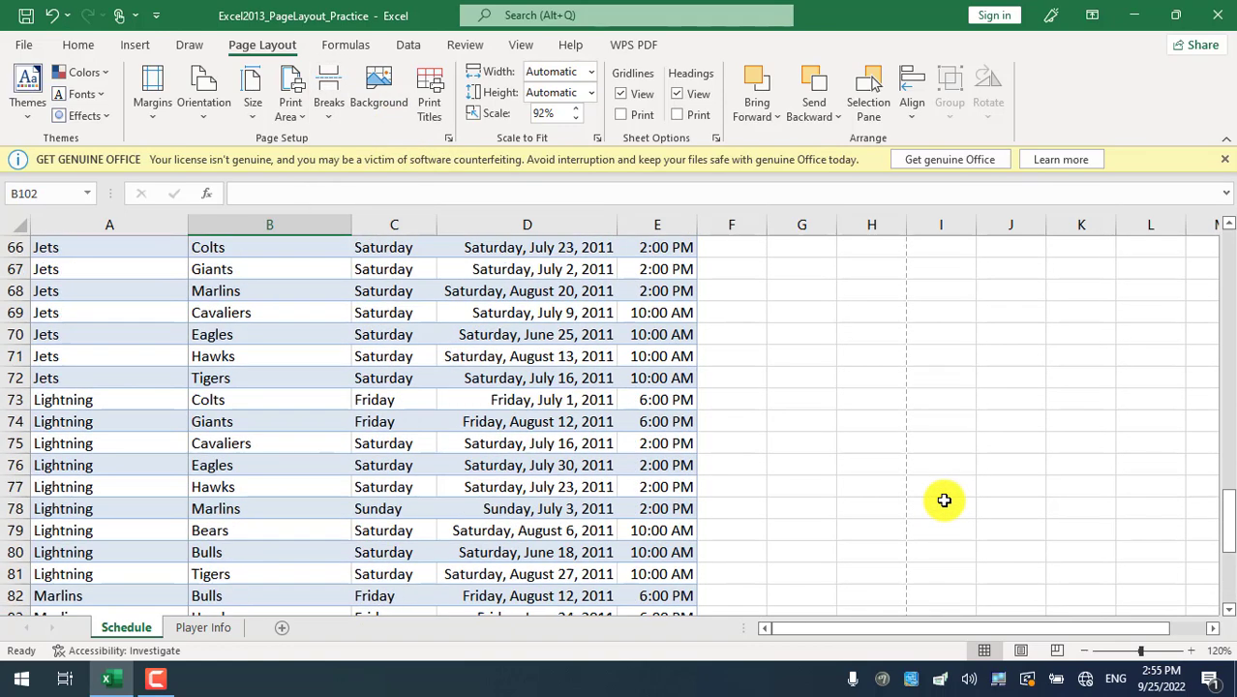
pyautogui.scroll(20, 943, 499)
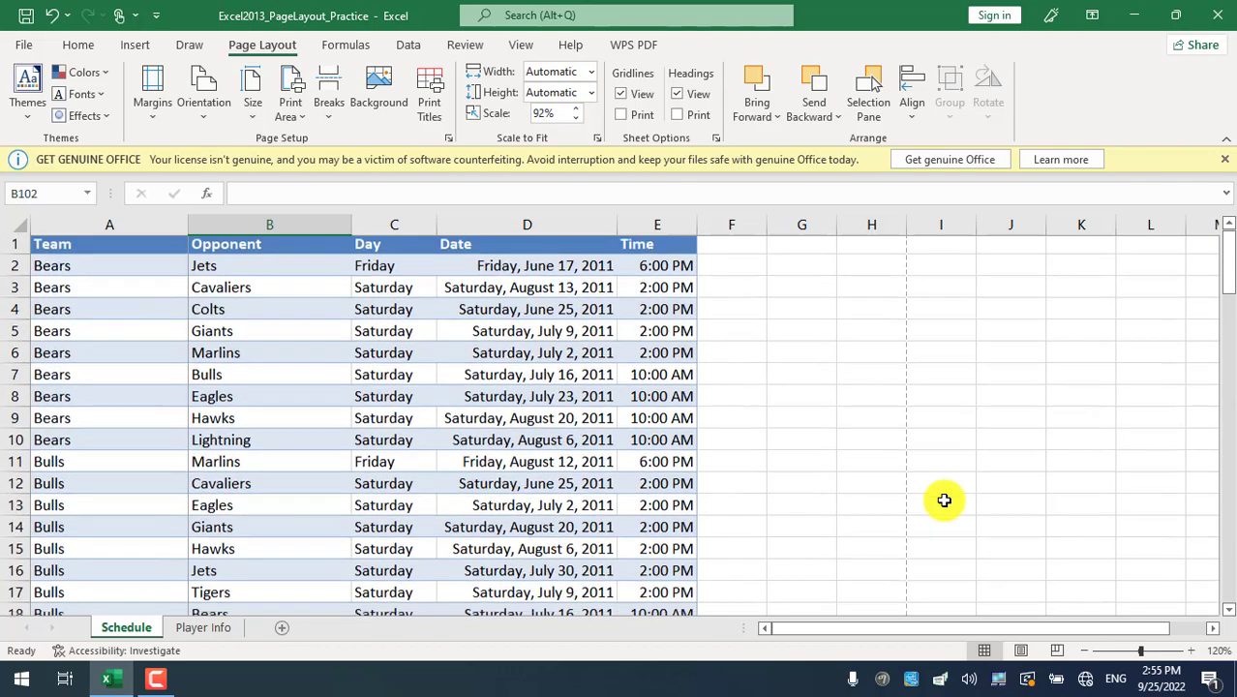
pyautogui.scroll(-20, 944, 499)
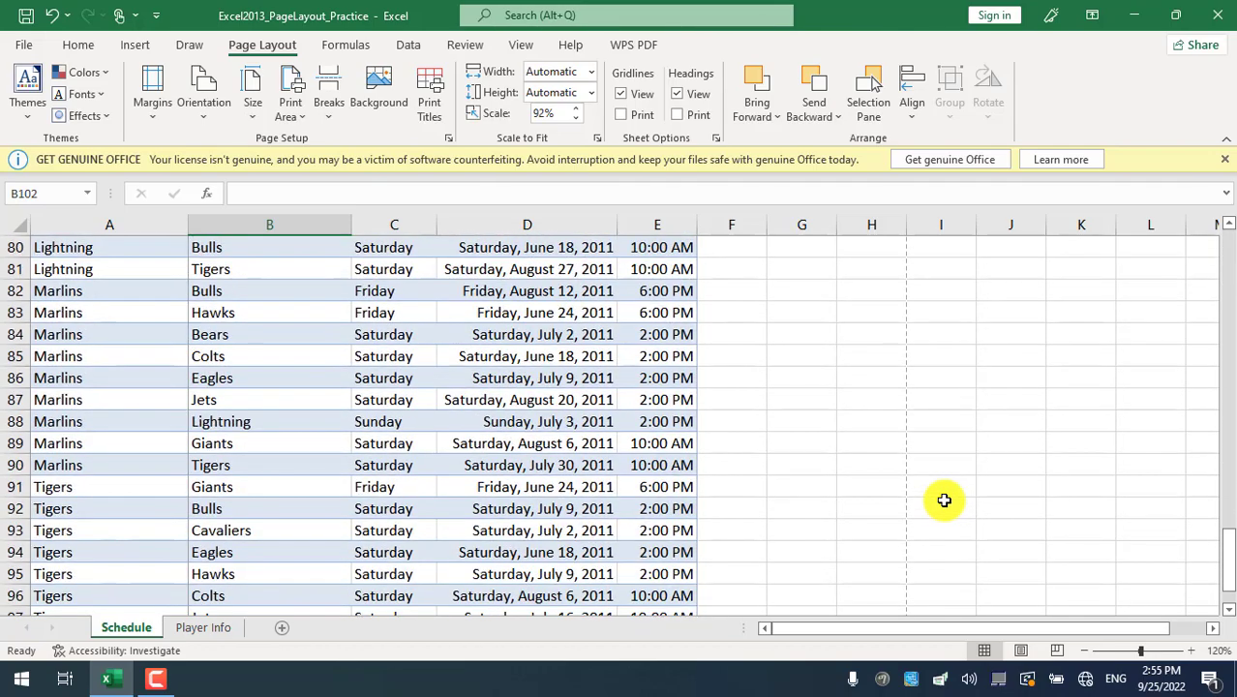
pyautogui.scroll(-9, 944, 500)
pyautogui.scroll(6, 944, 499)
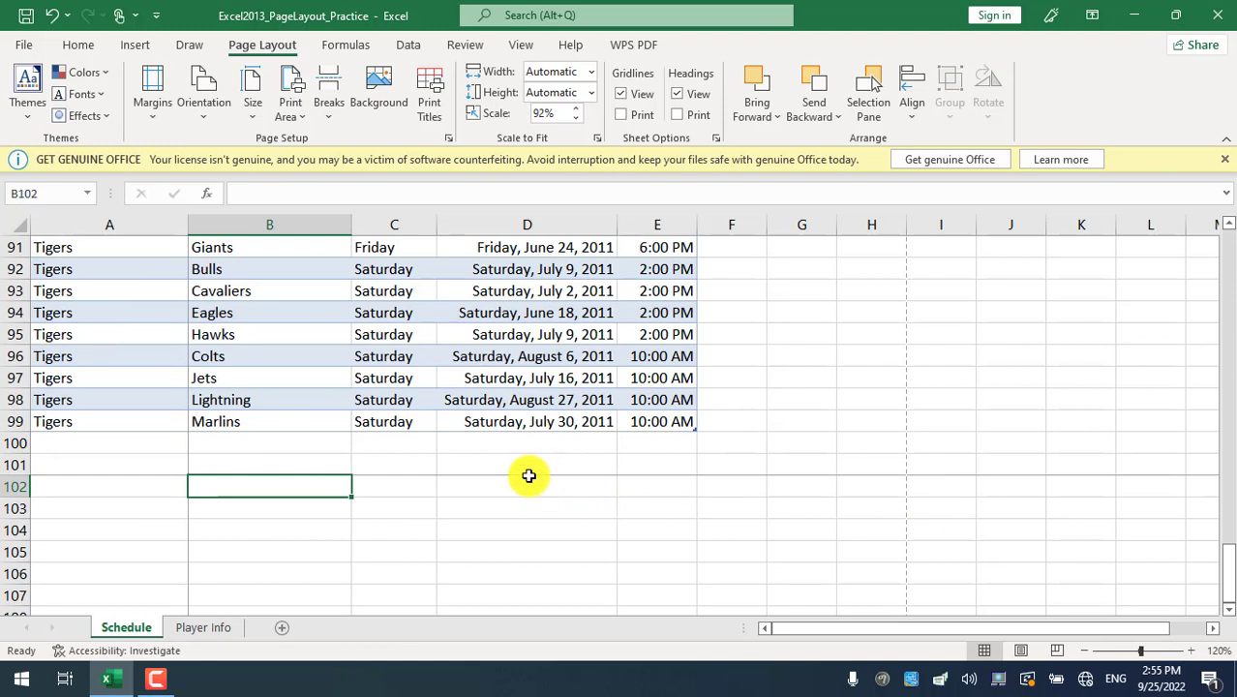
pyautogui.moveTo(97, 474); pyautogui.dragTo(534, 518)
pyautogui.click(719, 471)
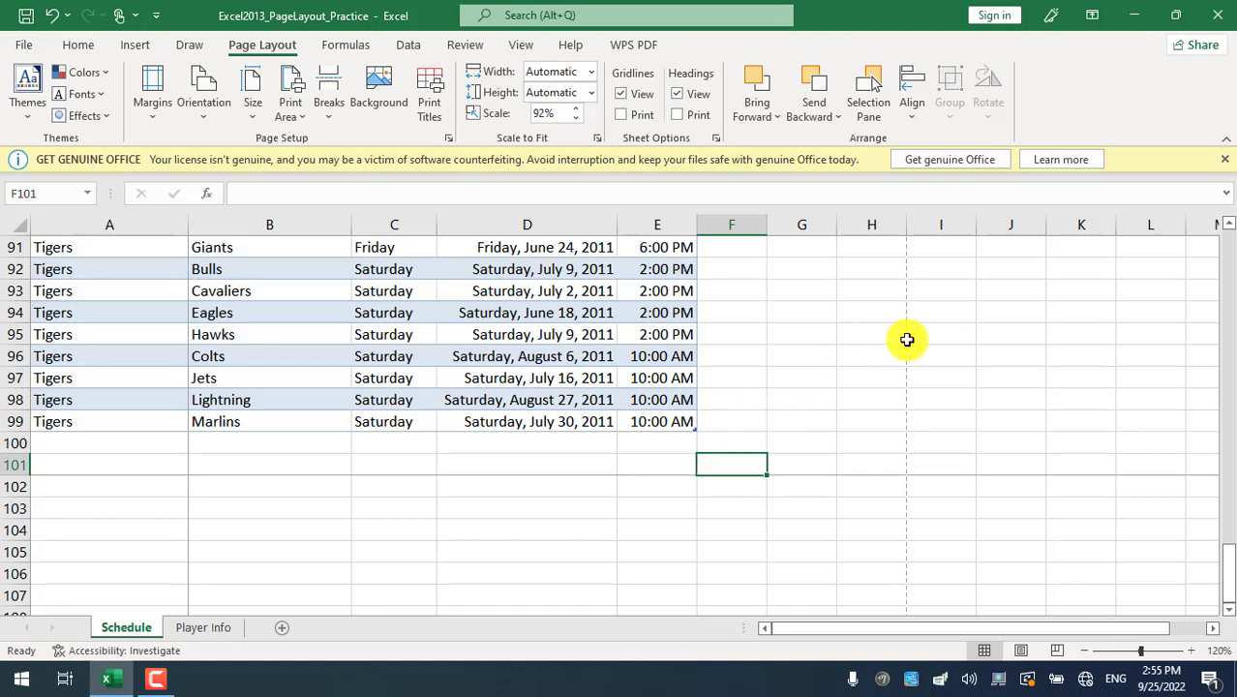
pyautogui.moveTo(910, 250); pyautogui.dragTo(894, 402)
pyautogui.click(896, 437)
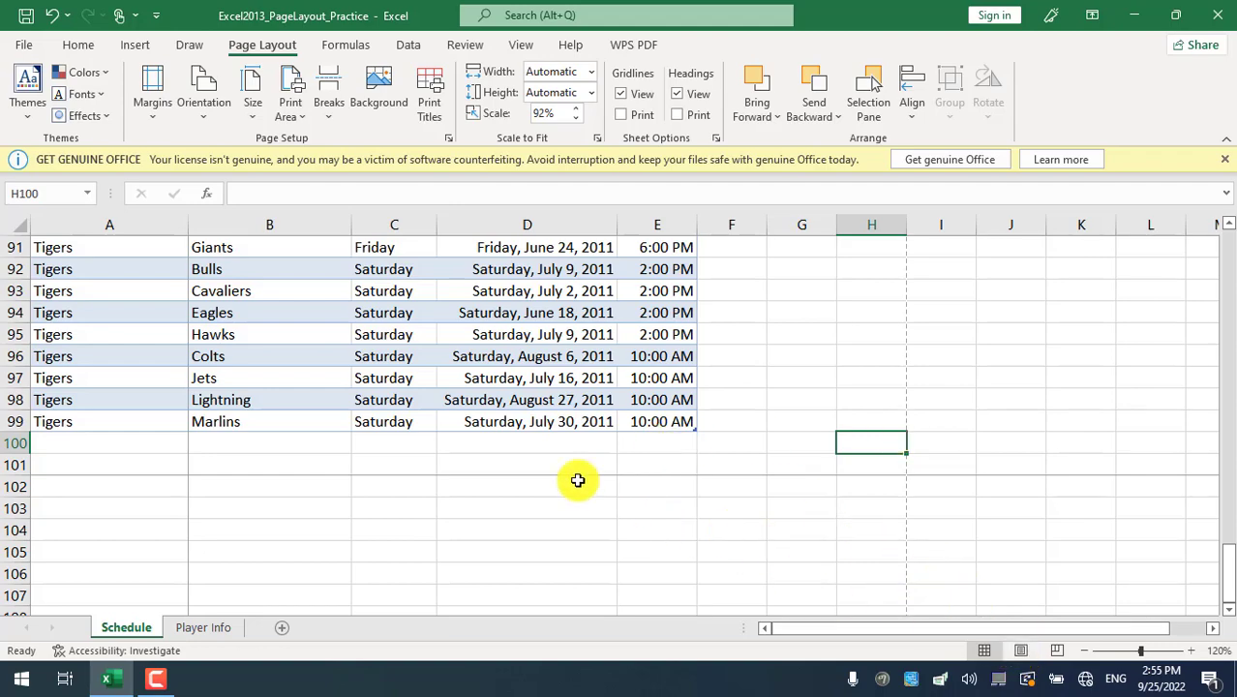
# Step: Switch the Schedule sheet to Page Layout view and examine how the page break divides the table over the pages
pyautogui.scroll(20, 577, 478)
pyautogui.scroll(5, 576, 480)
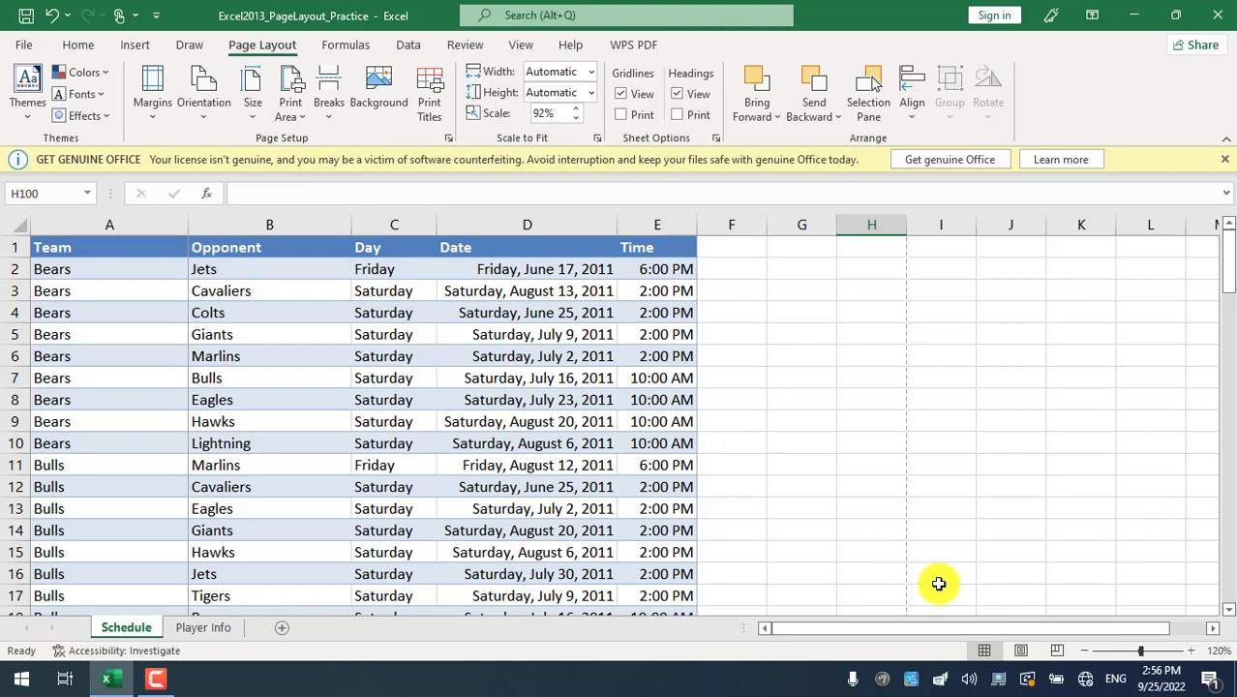
pyautogui.click(1020, 652)
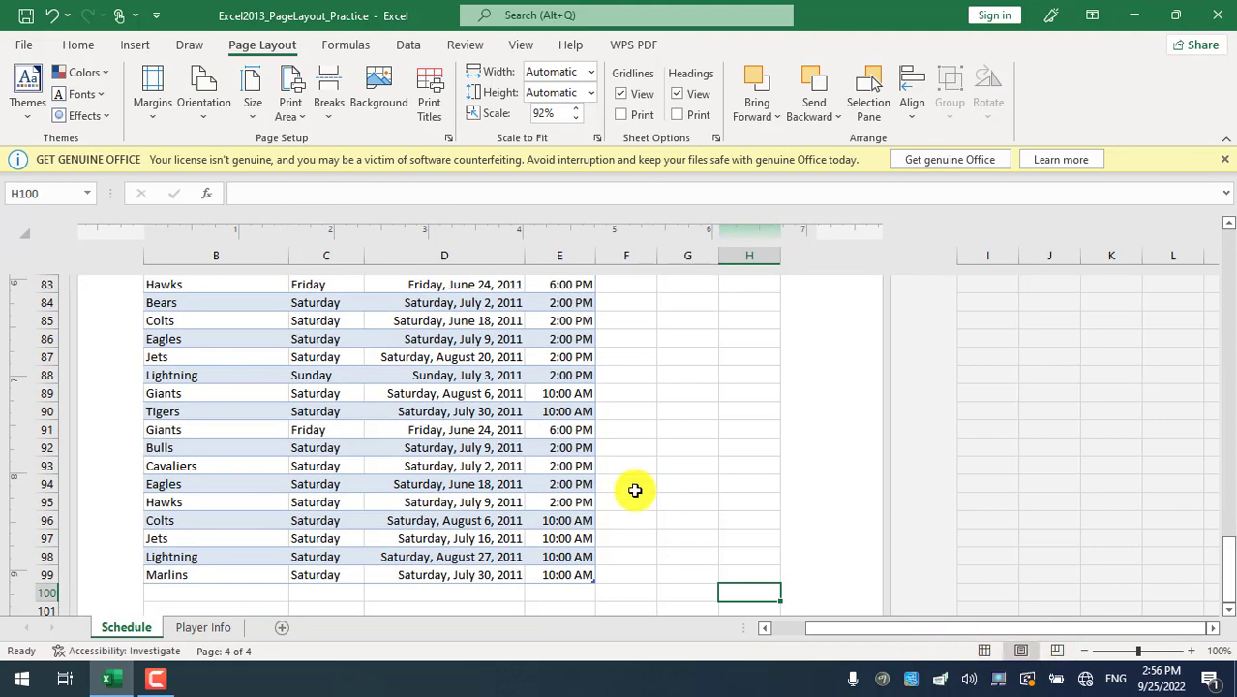
pyautogui.scroll(20, 634, 491)
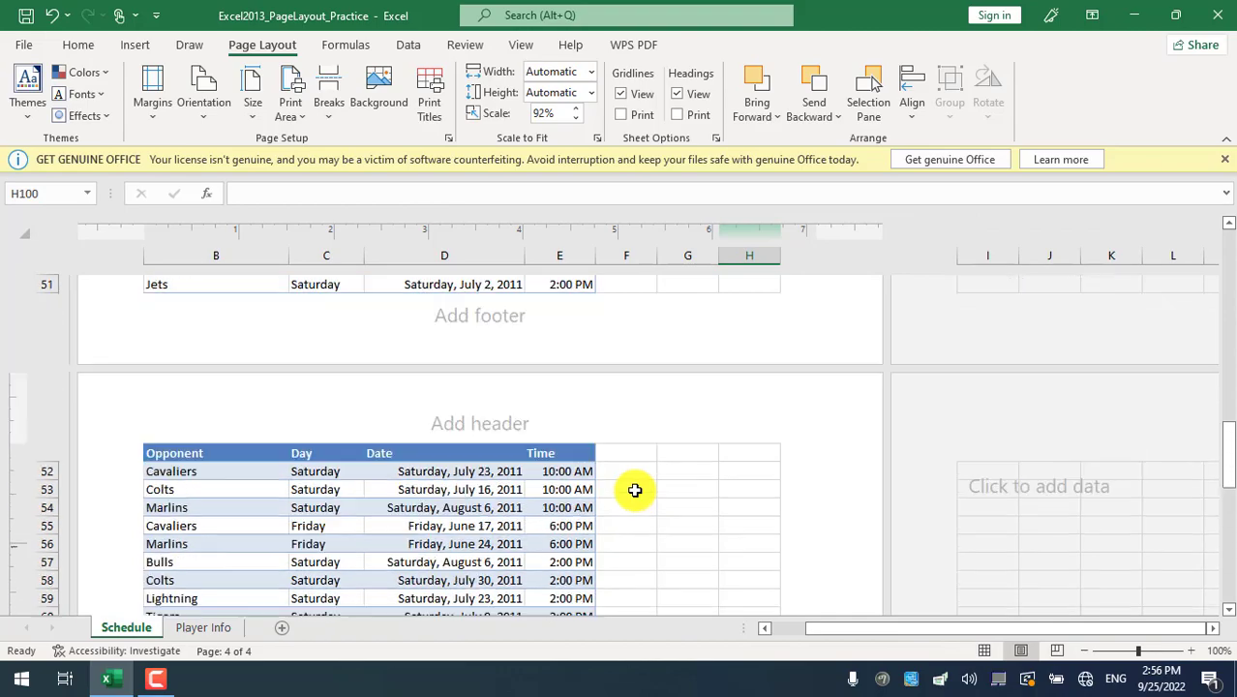
pyautogui.scroll(5, 634, 491)
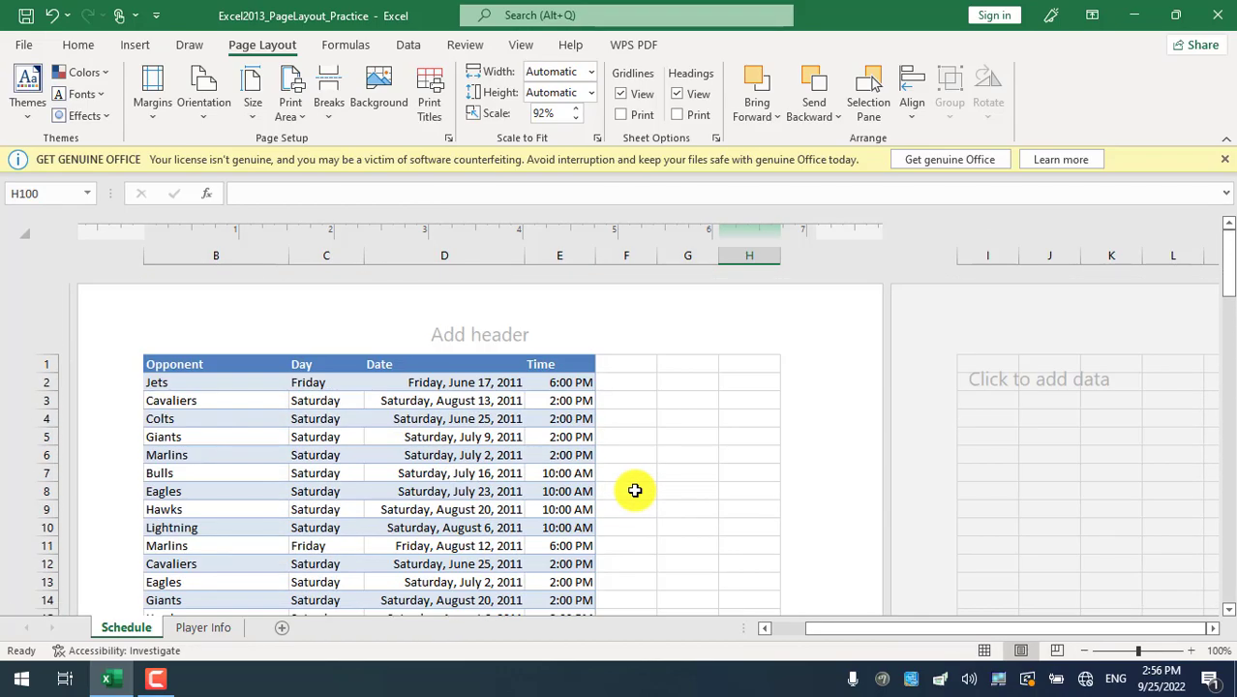
pyautogui.scroll(-16, 634, 490)
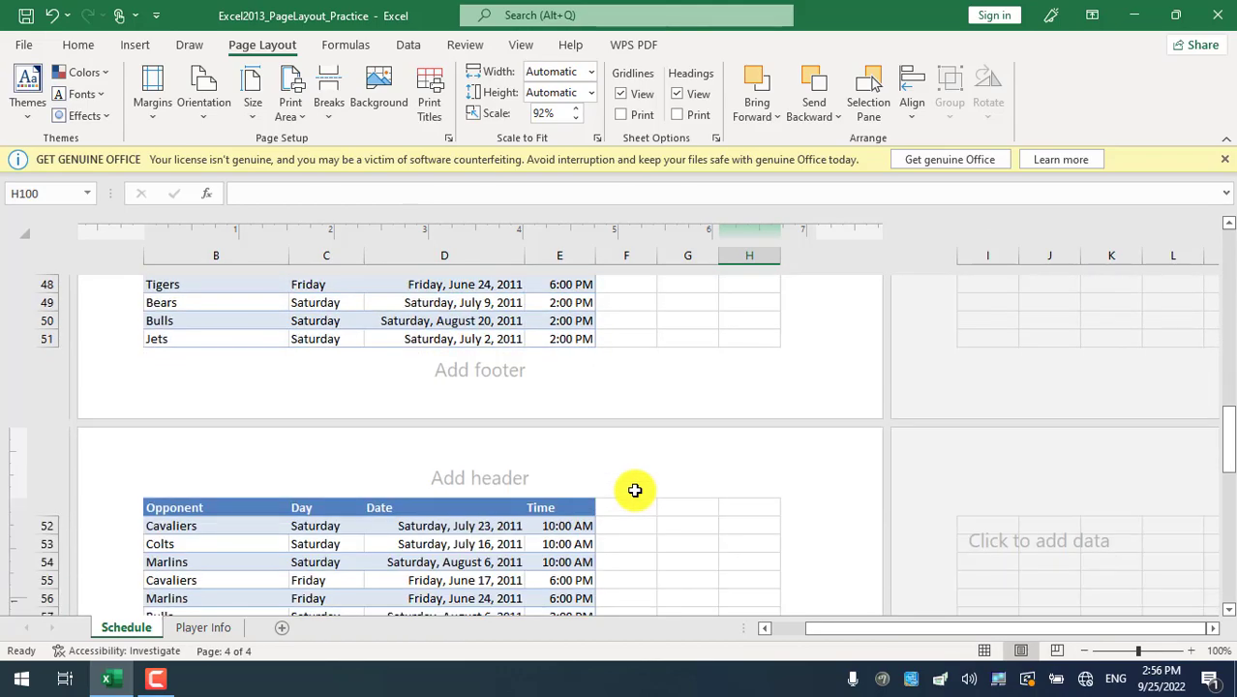
pyautogui.scroll(14, 634, 491)
pyautogui.scroll(3, 634, 491)
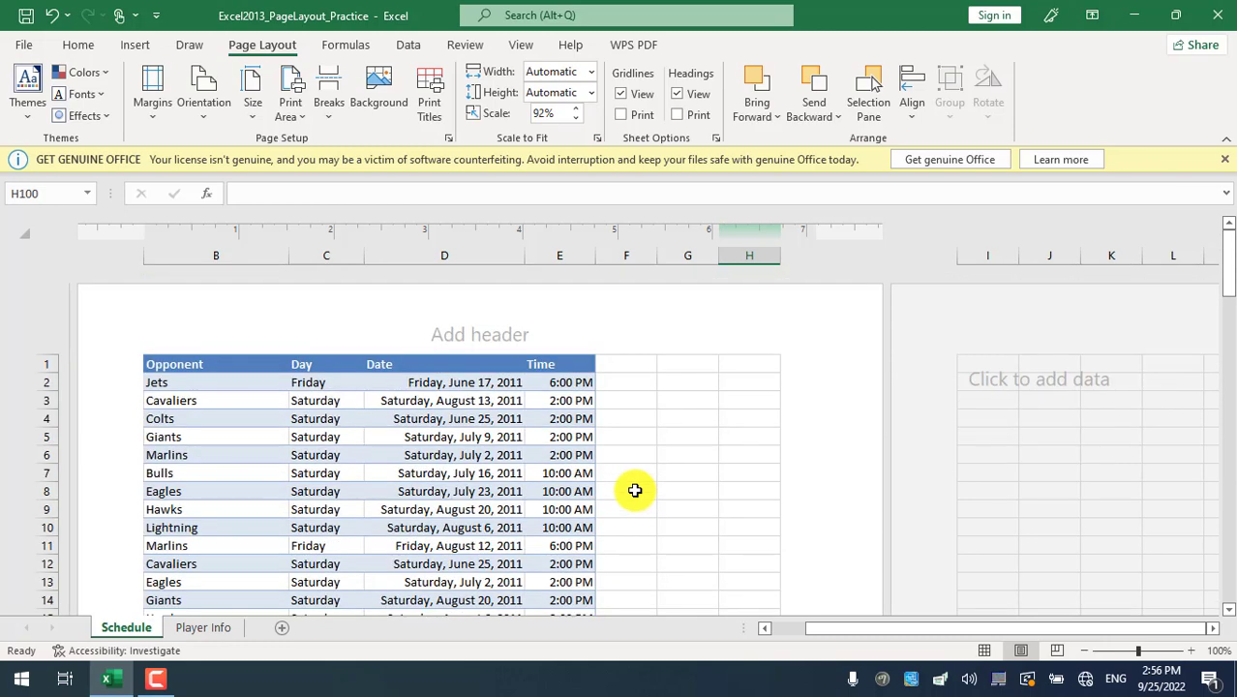
# Step: Open the center header section, and insert the page number code &[Page] in the center footer section below row 51
pyautogui.click(493, 332)
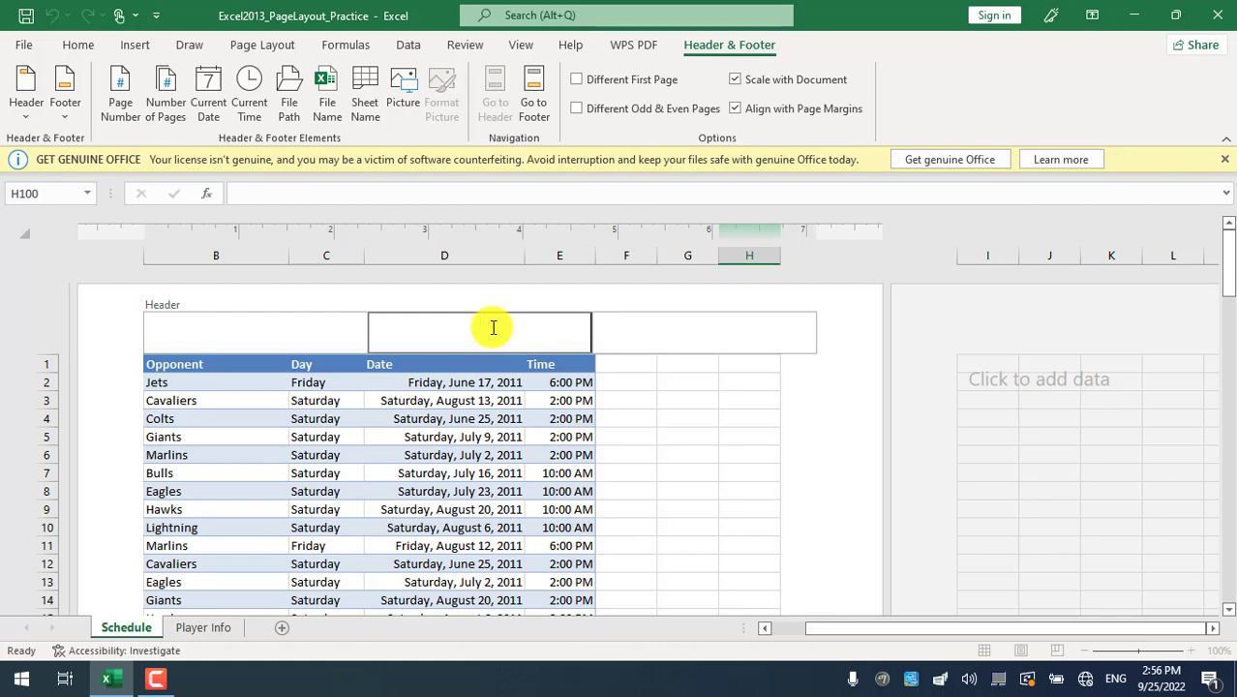
pyautogui.scroll(-15, 493, 327)
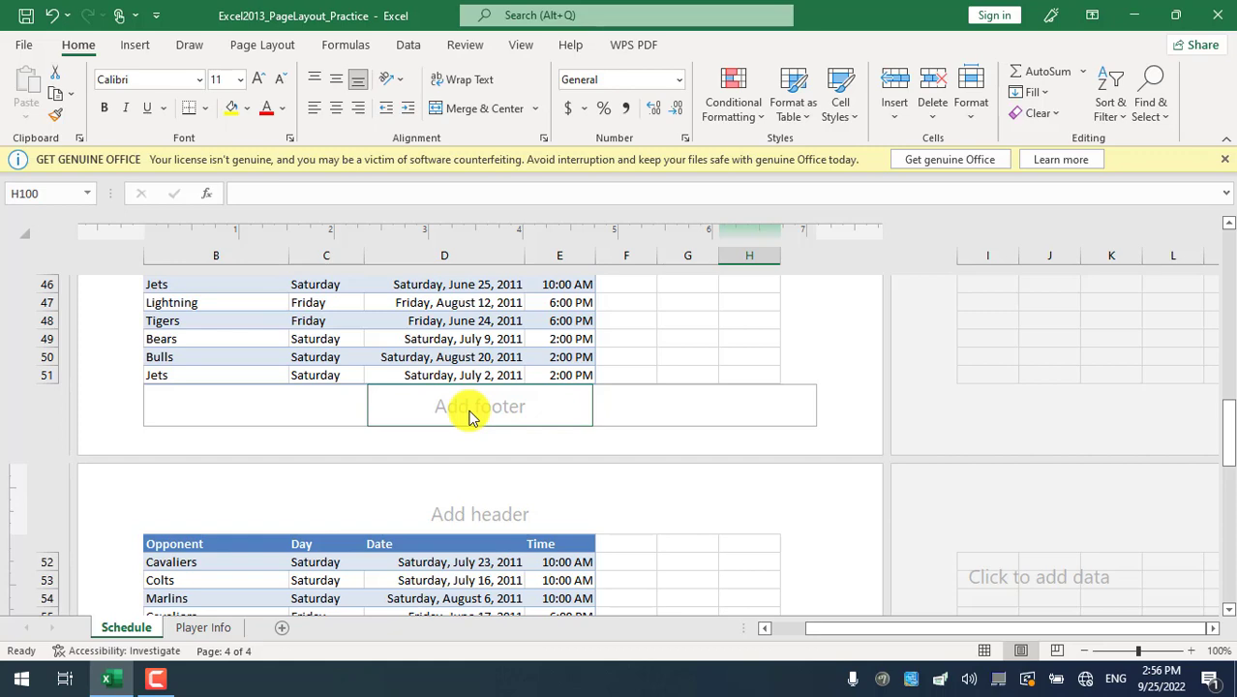
pyautogui.click(471, 414)
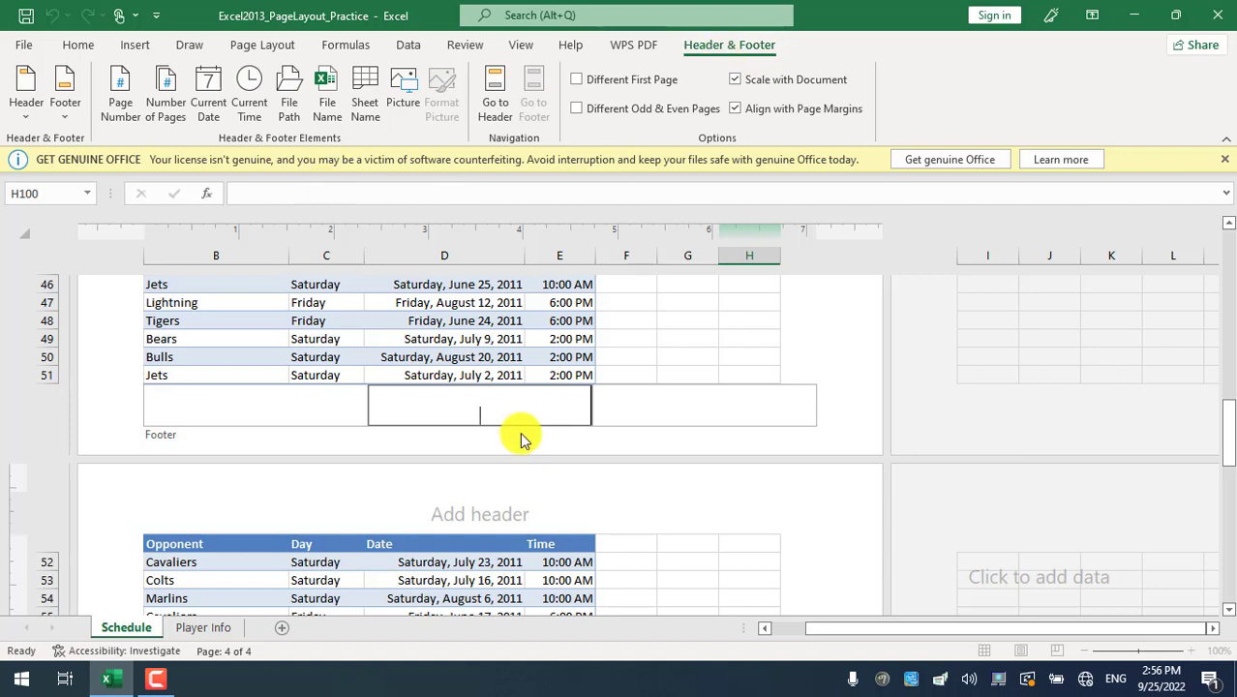
pyautogui.click(123, 118)
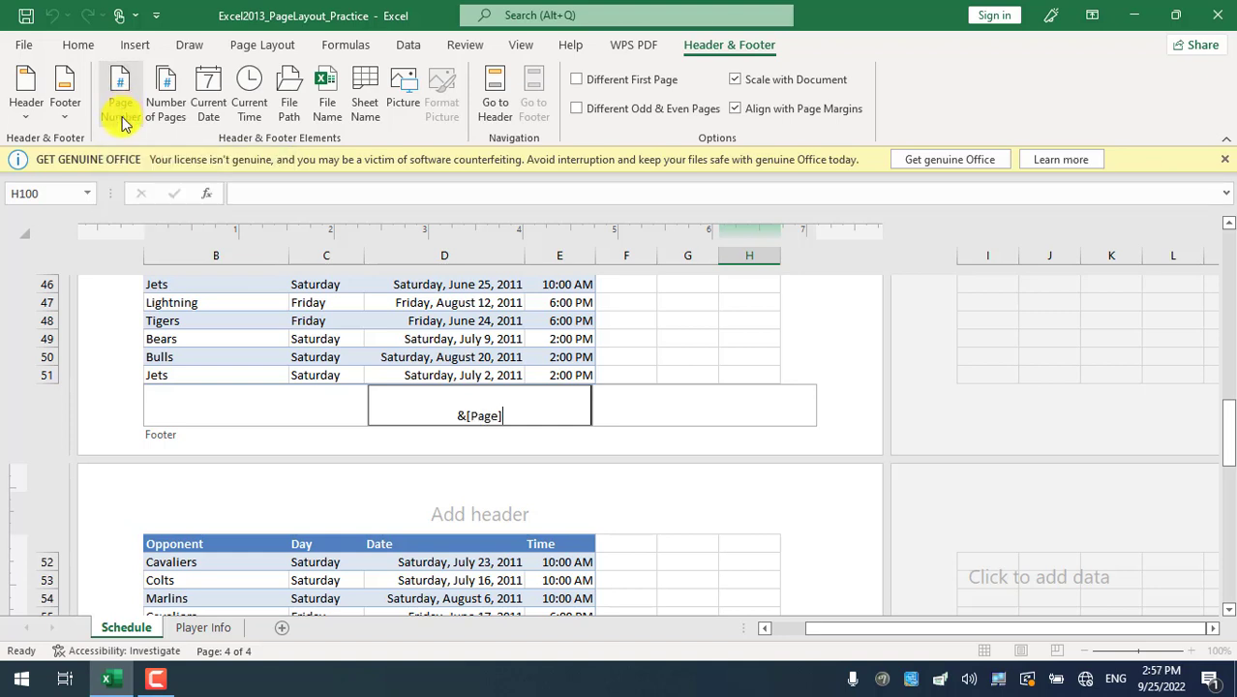
pyautogui.press('Return')
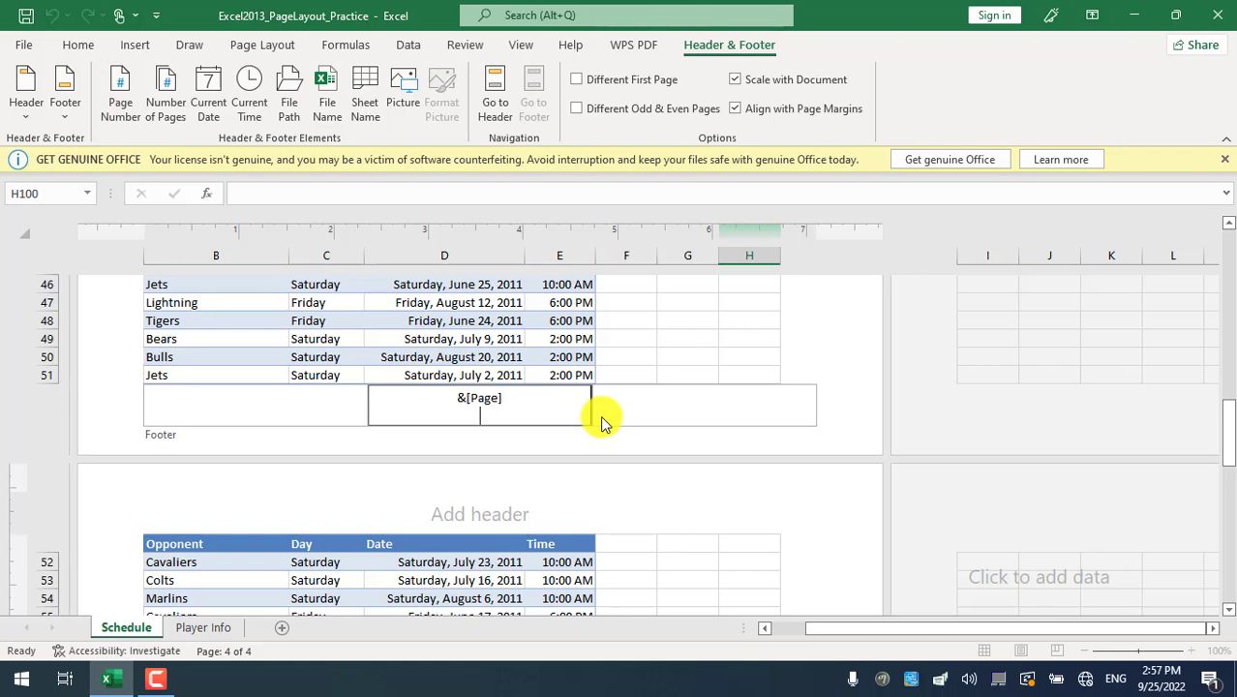
pyautogui.press('BackSpace')
pyautogui.click(600, 354)
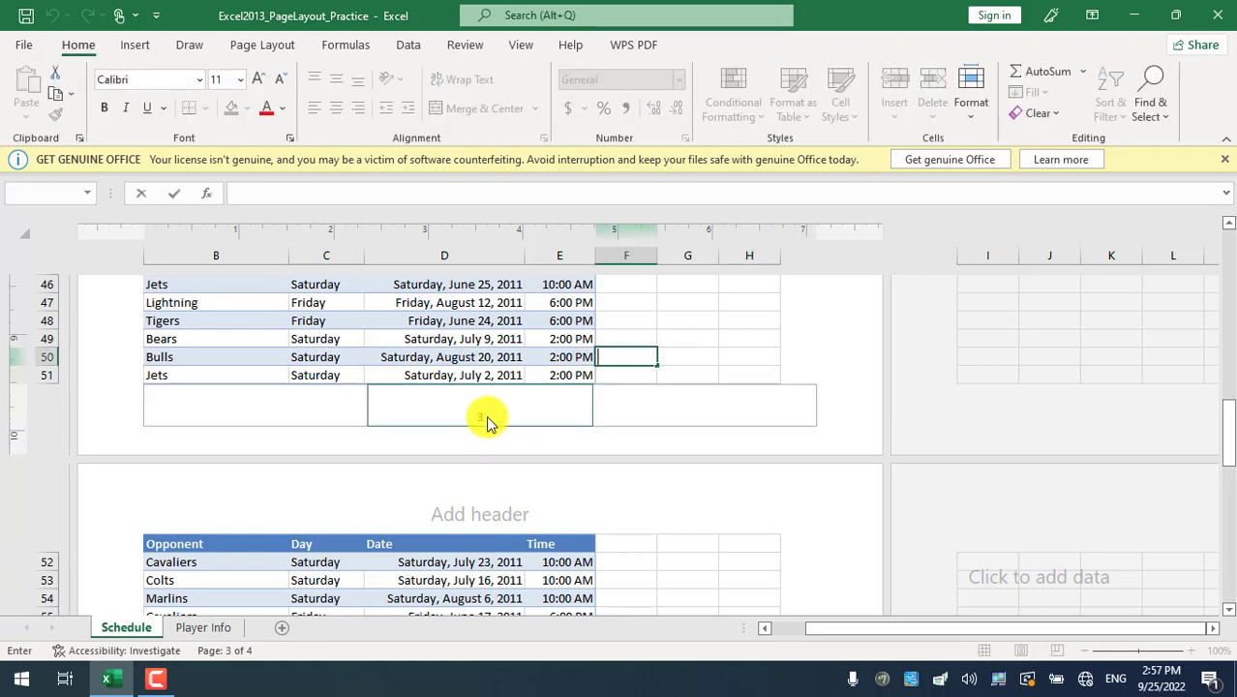
# Step: Check the page numbers in the footers of the pages in Page Layout view
pyautogui.scroll(7, 486, 424)
pyautogui.scroll(8, 486, 424)
pyautogui.scroll(-12, 486, 424)
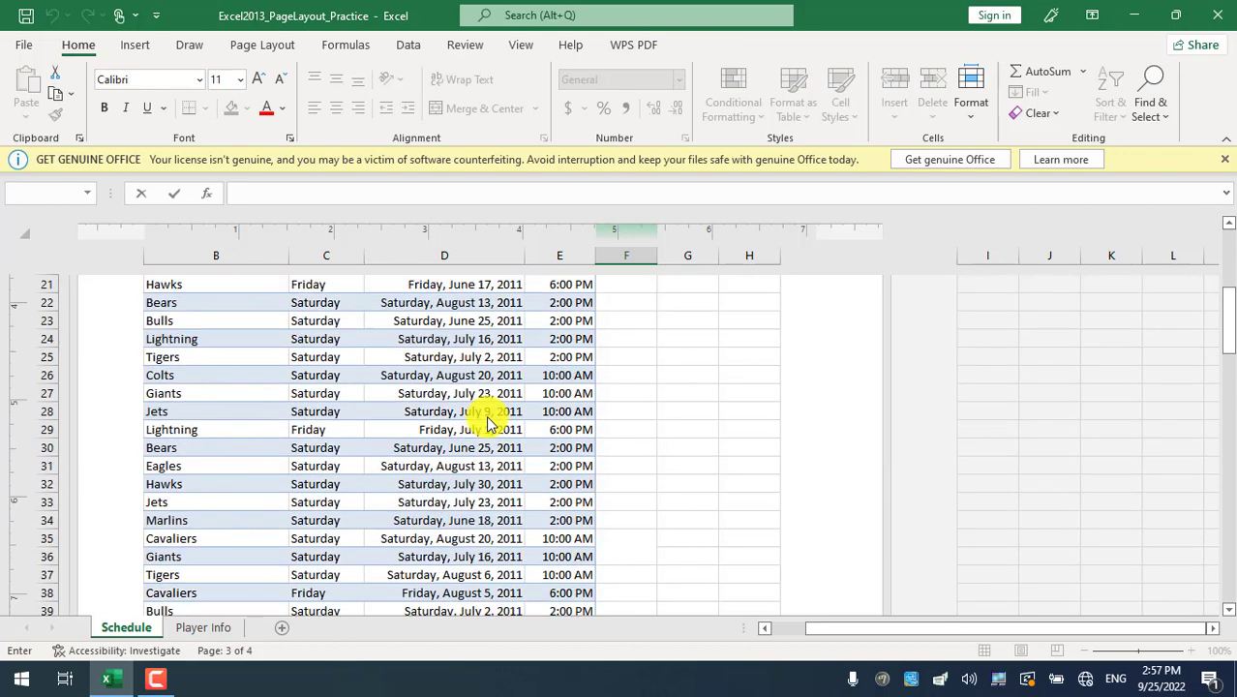
pyautogui.scroll(-20, 486, 424)
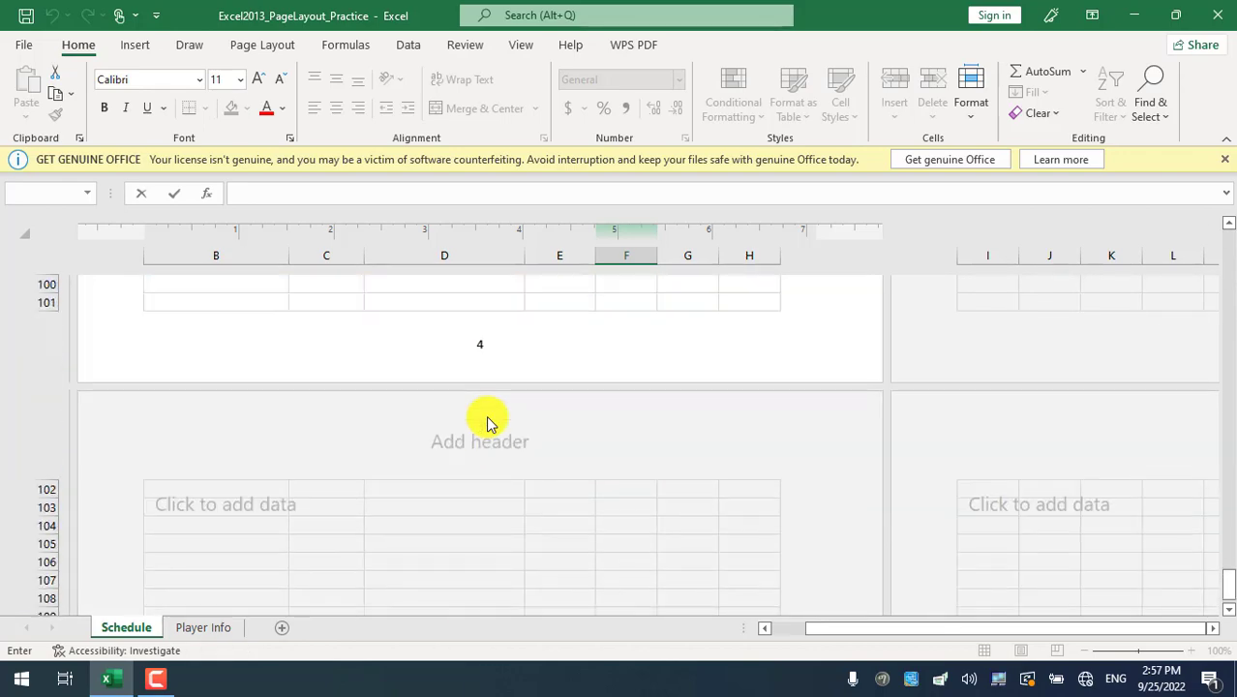
pyautogui.scroll(20, 486, 424)
pyautogui.scroll(20, 486, 424)
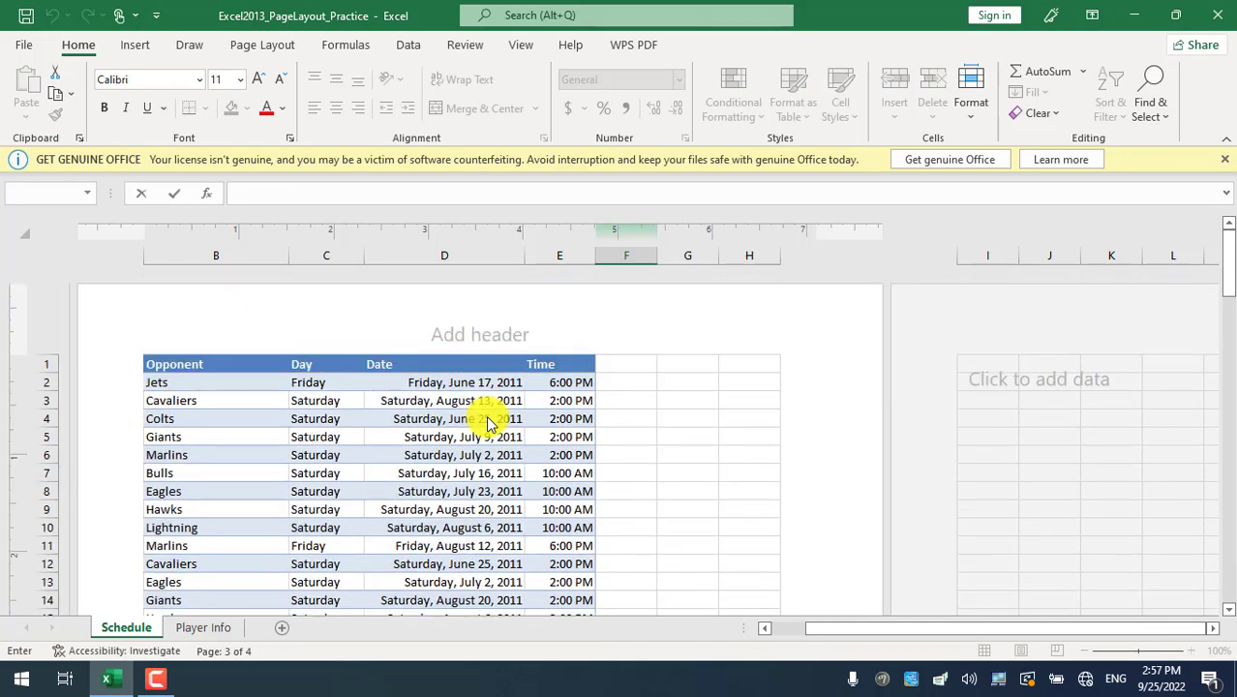
pyautogui.scroll(-7, 486, 424)
pyautogui.scroll(-7, 489, 424)
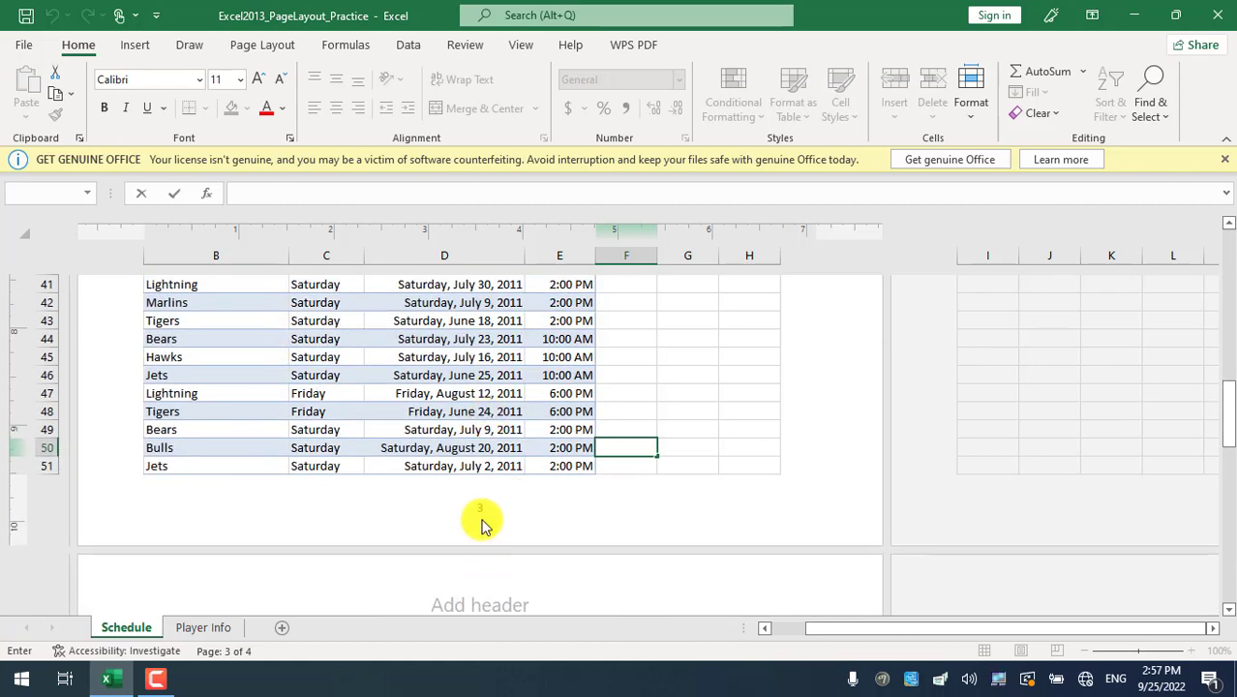
pyautogui.click(524, 520)
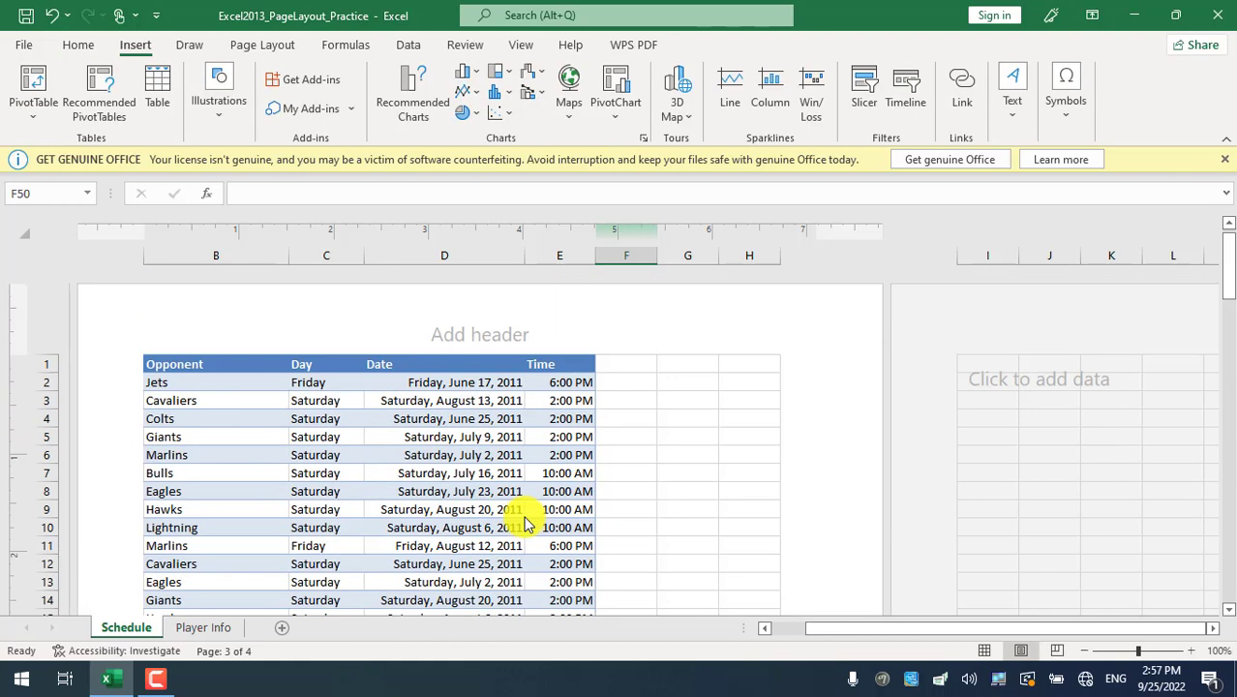
# Step: Enter "tutorial" in the center header section and check the header on the following page
pyautogui.click(508, 342)
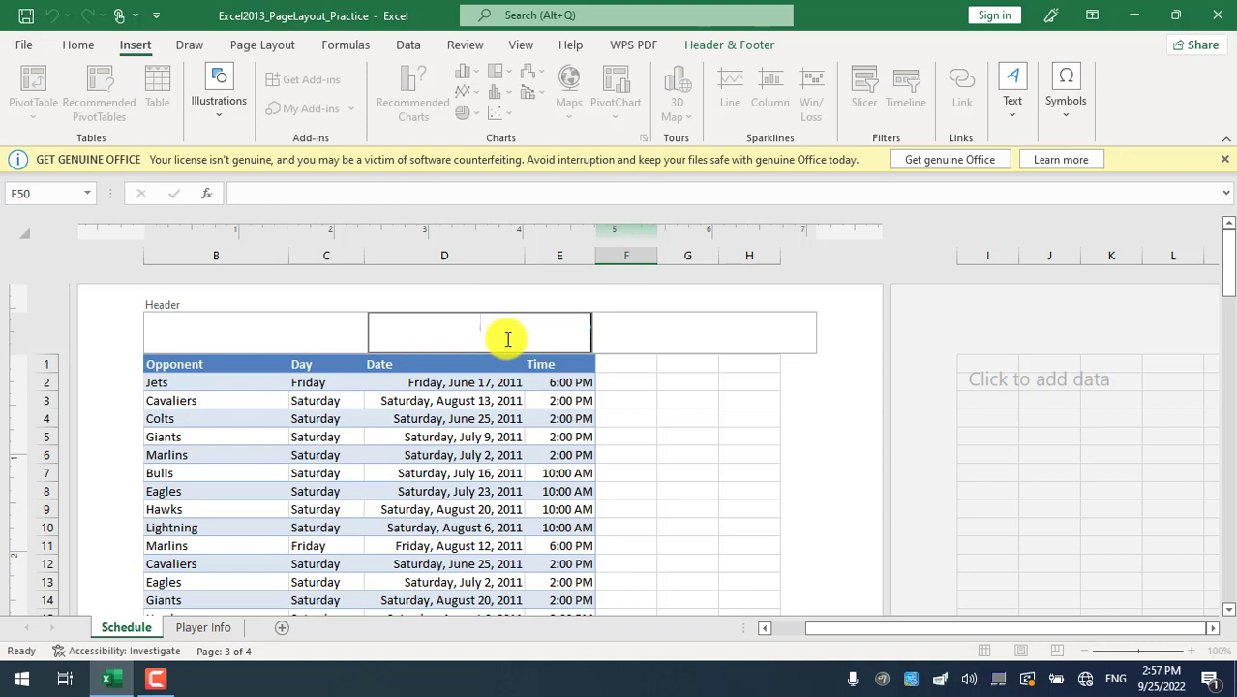
pyautogui.write('tutorial')
pyautogui.click(699, 486)
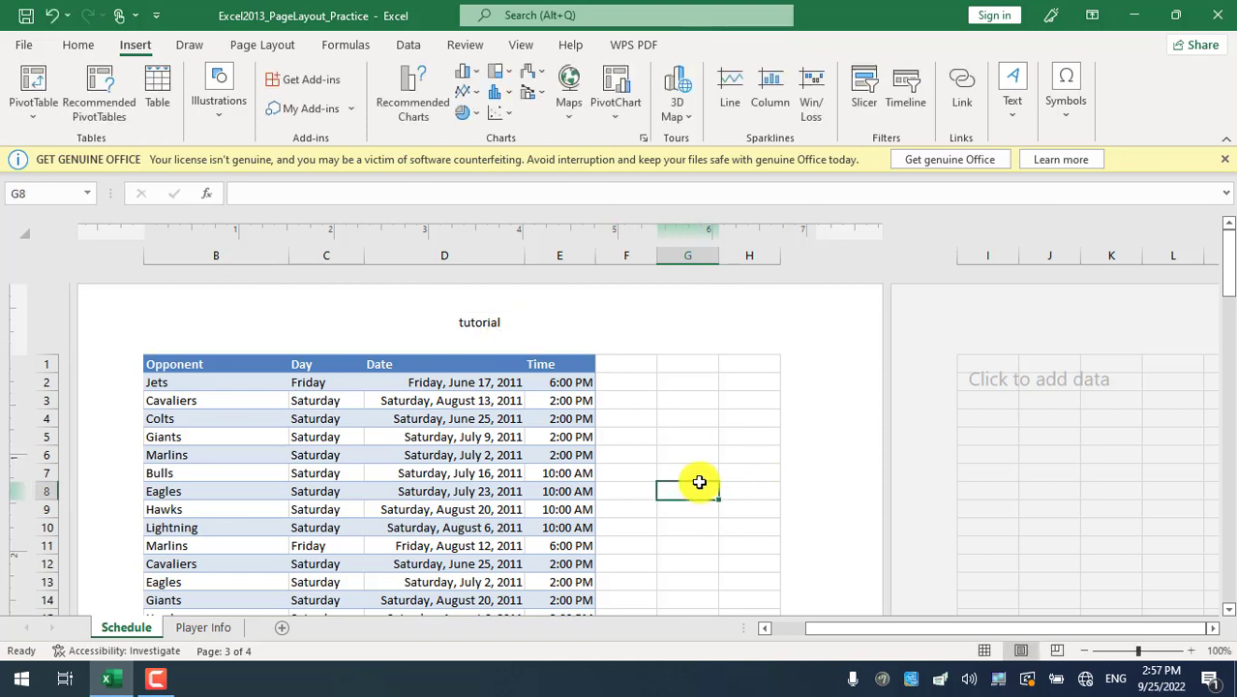
pyautogui.scroll(-15, 699, 482)
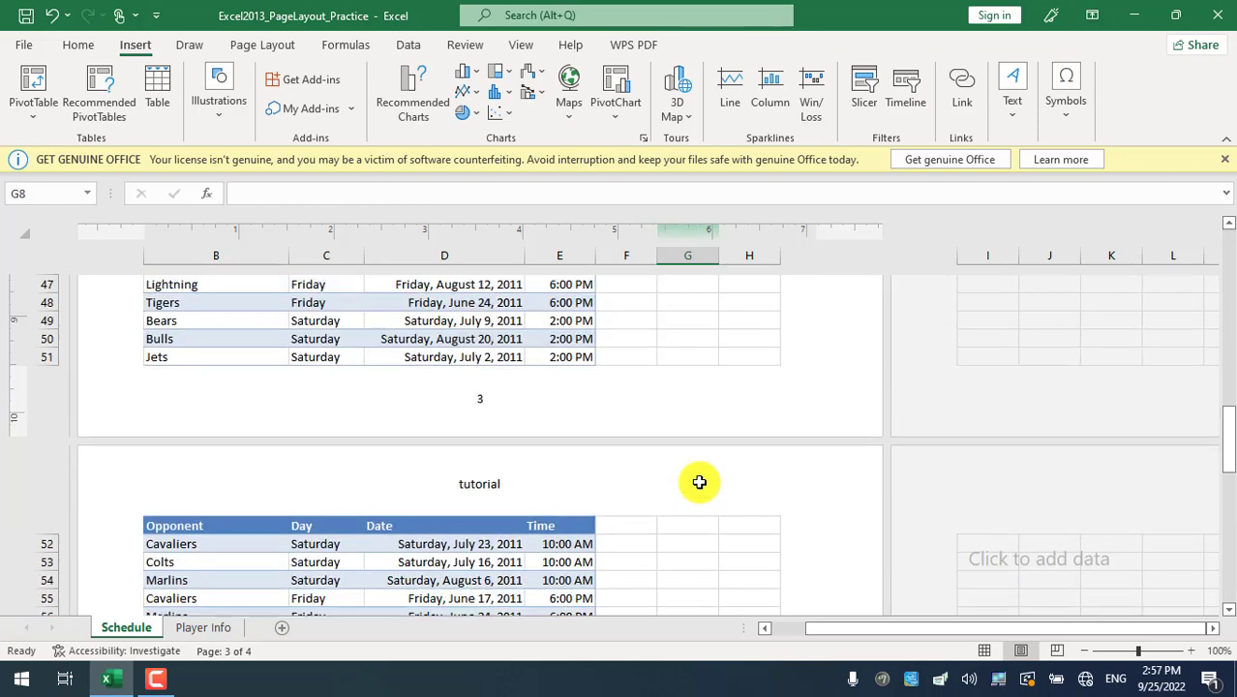
pyautogui.scroll(-1, 699, 482)
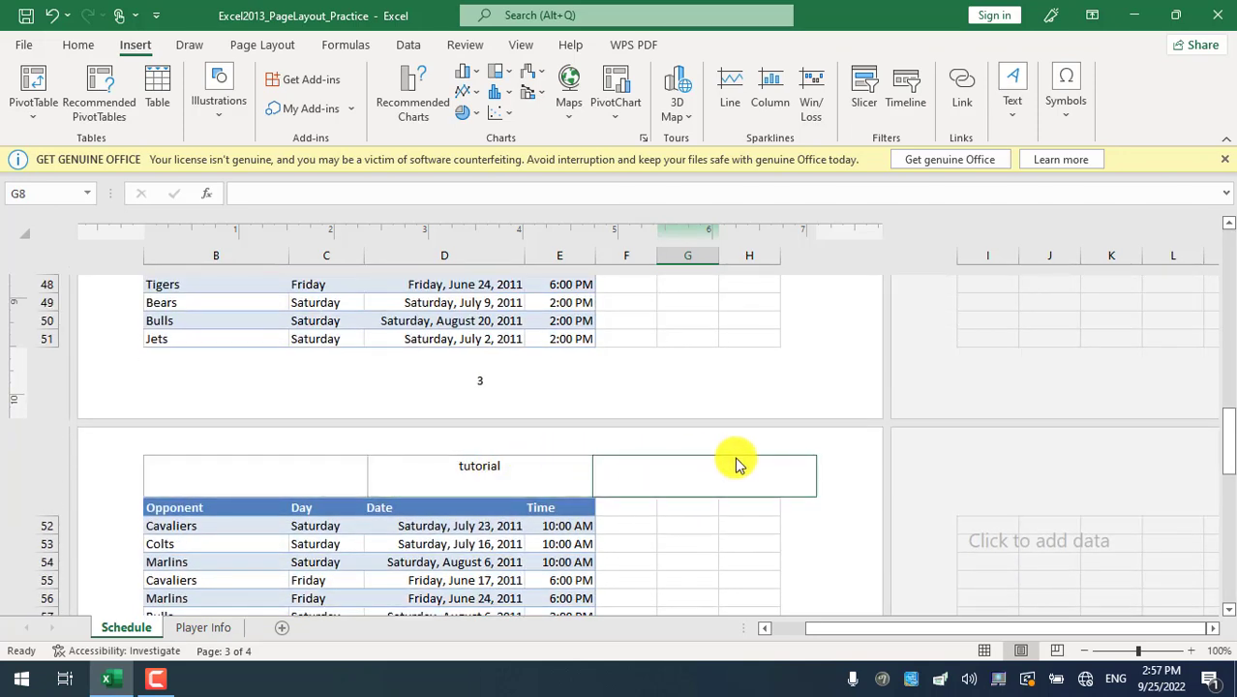